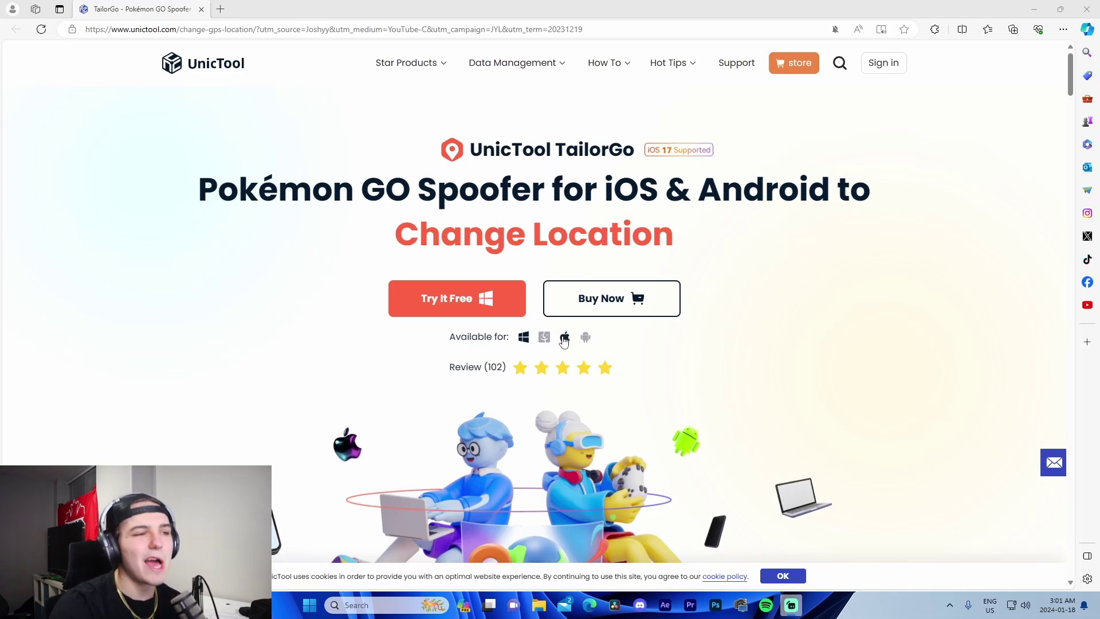
scroll(696, 387, "down", 3)
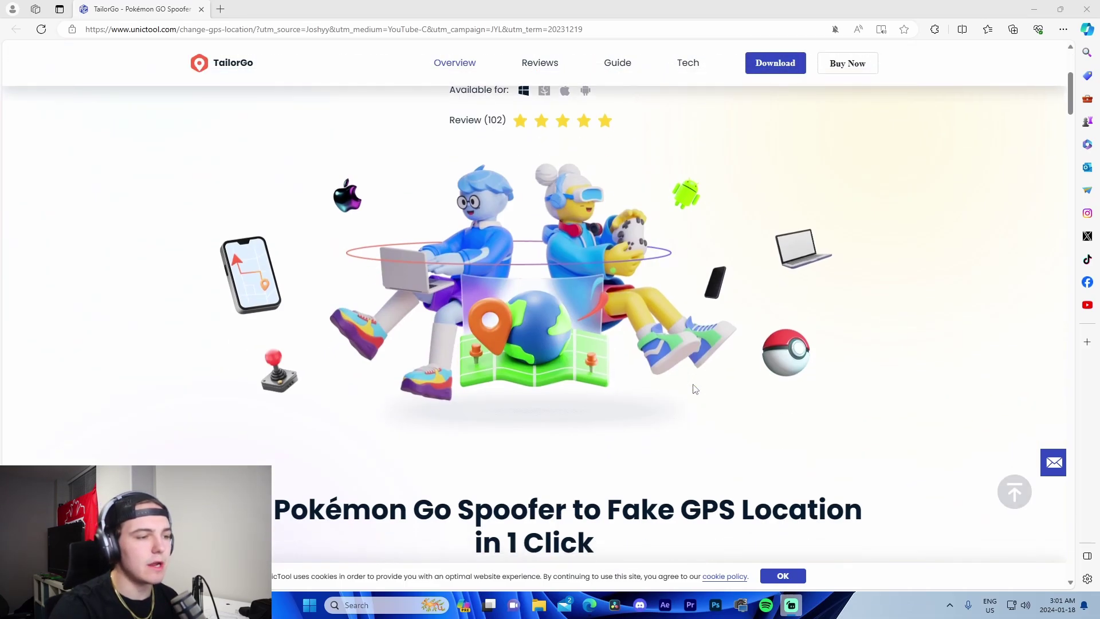
scroll(696, 387, "down", 4)
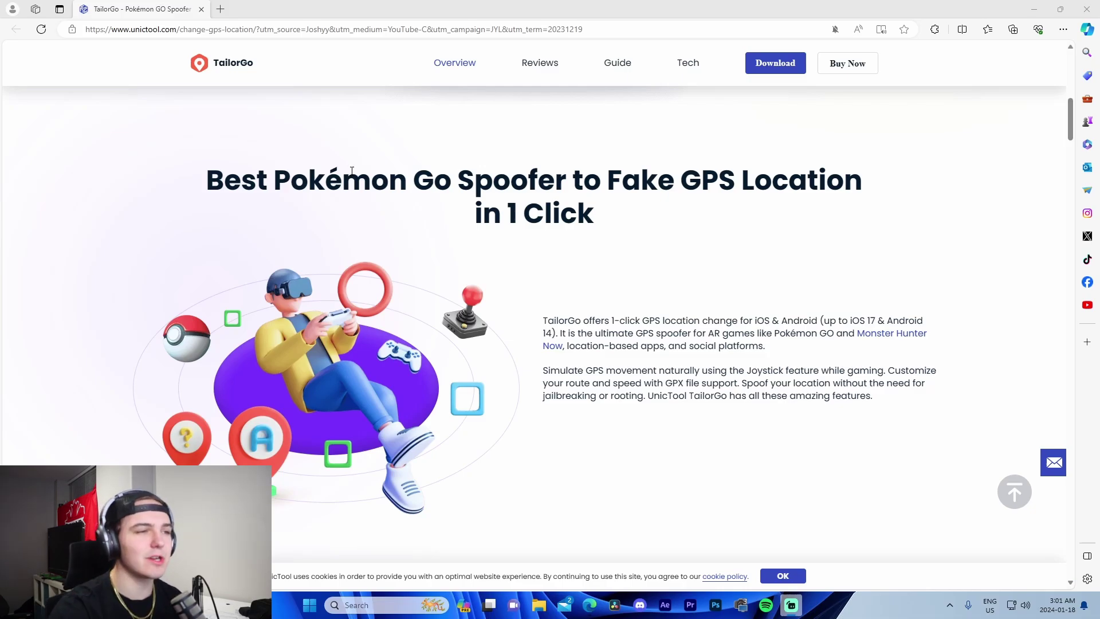
scroll(385, 215, "down", 5)
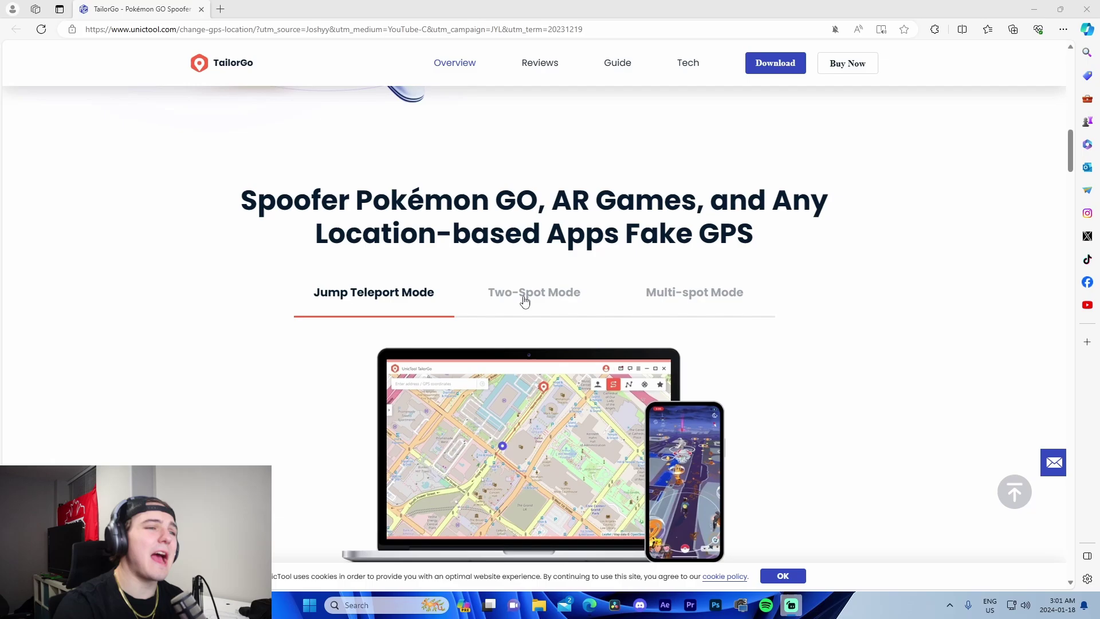
scroll(376, 314, "down", 1)
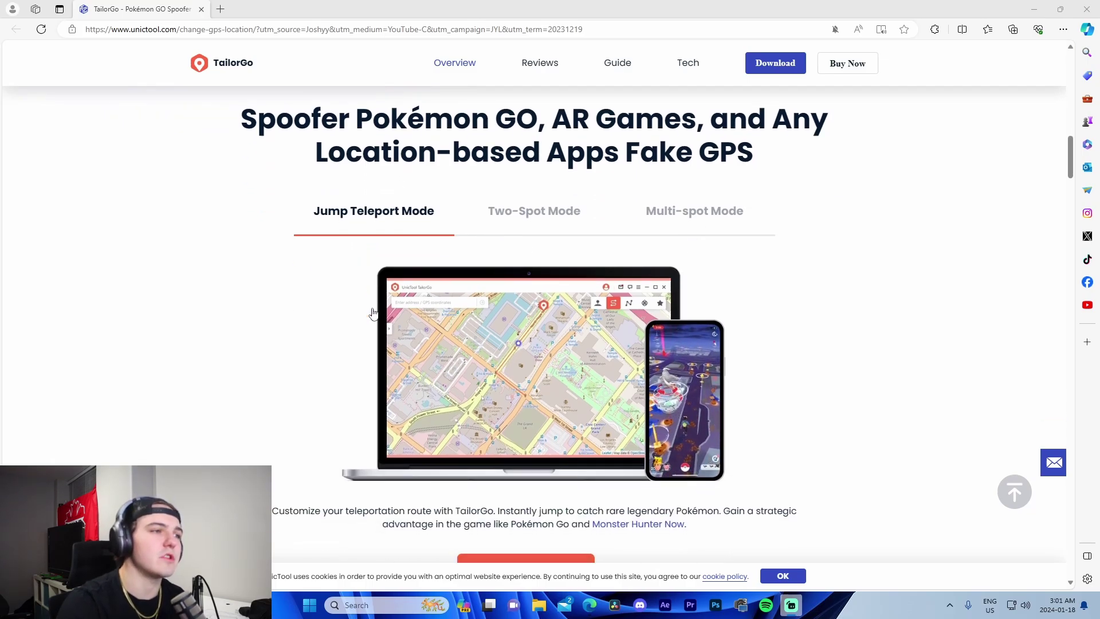
scroll(800, 384, "down", 2)
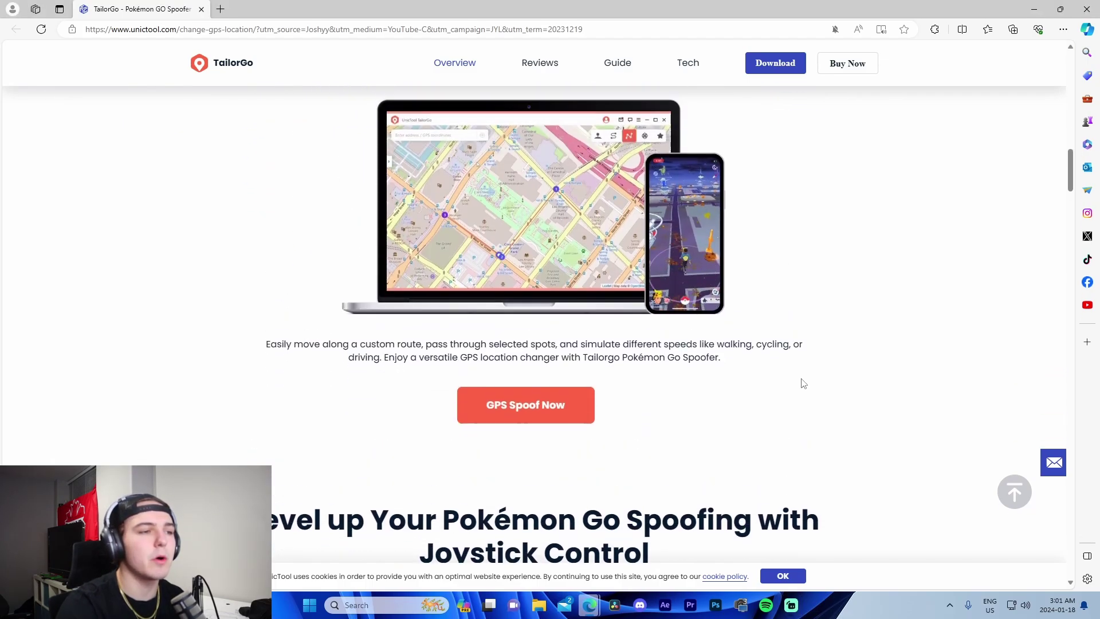
scroll(760, 381, "down", 1)
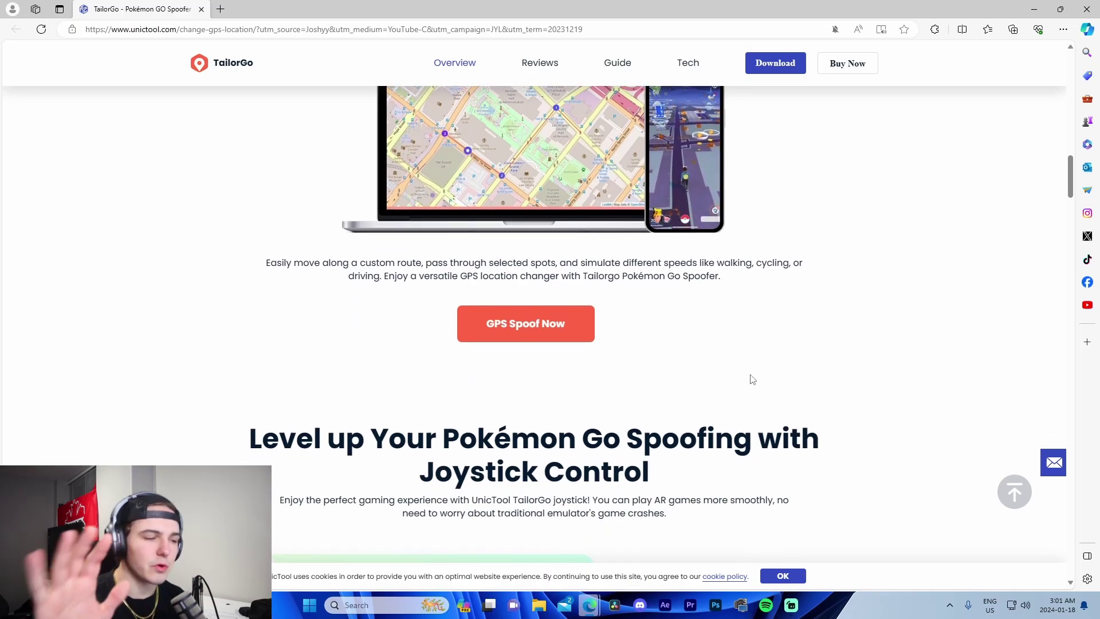
scroll(461, 405, "down", 2)
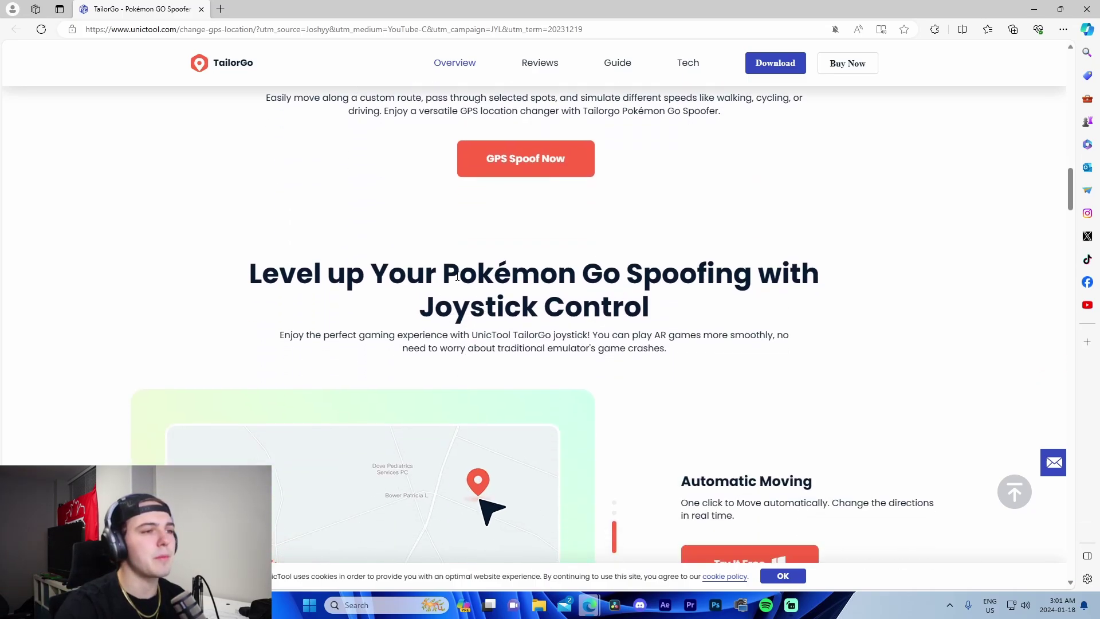
scroll(550, 319, "down", 2)
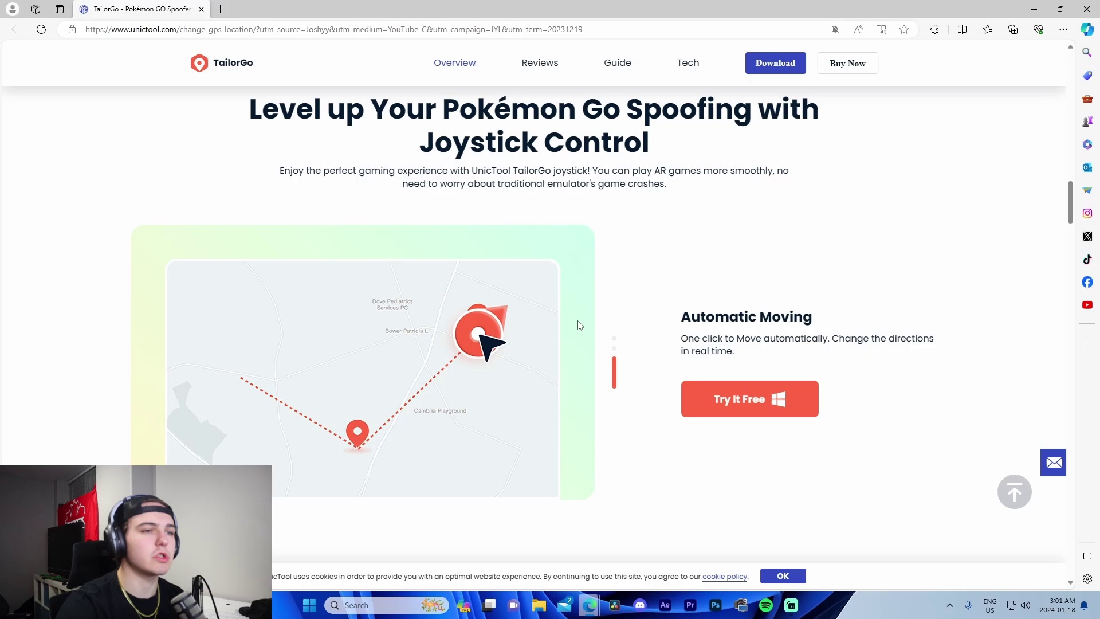
scroll(499, 387, "up", 2)
scroll(481, 415, "down", 3)
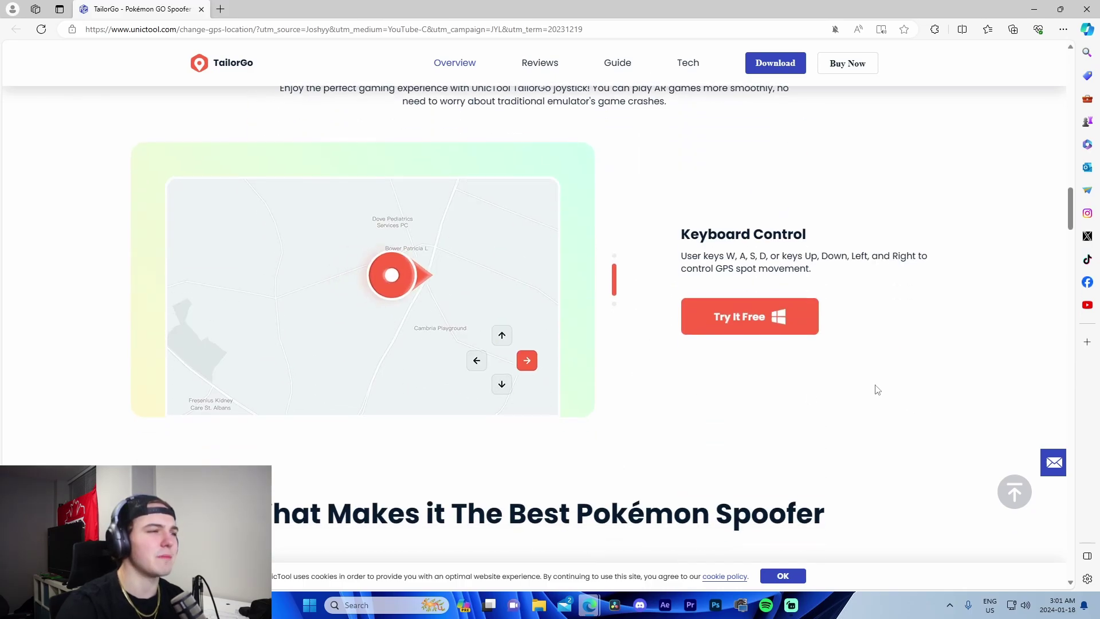
scroll(874, 386, "down", 3)
scroll(672, 379, "down", 3)
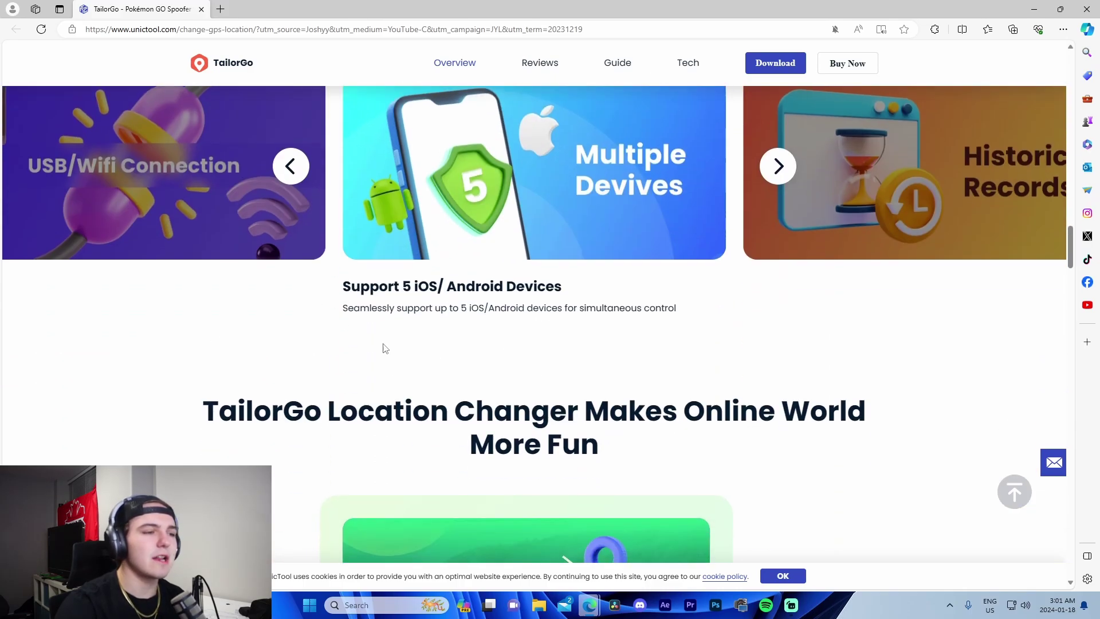
scroll(381, 348, "down", 5)
scroll(516, 429, "down", 4)
scroll(555, 462, "down", 2)
scroll(560, 455, "down", 1)
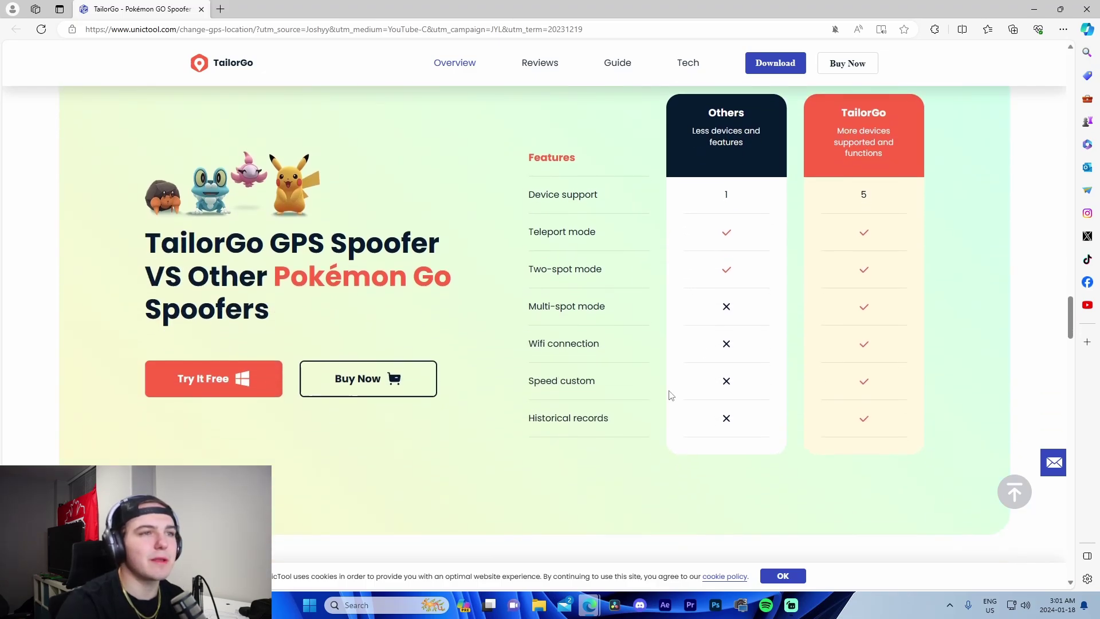
scroll(516, 343, "down", 5)
scroll(445, 427, "down", 4)
scroll(429, 425, "up", 5)
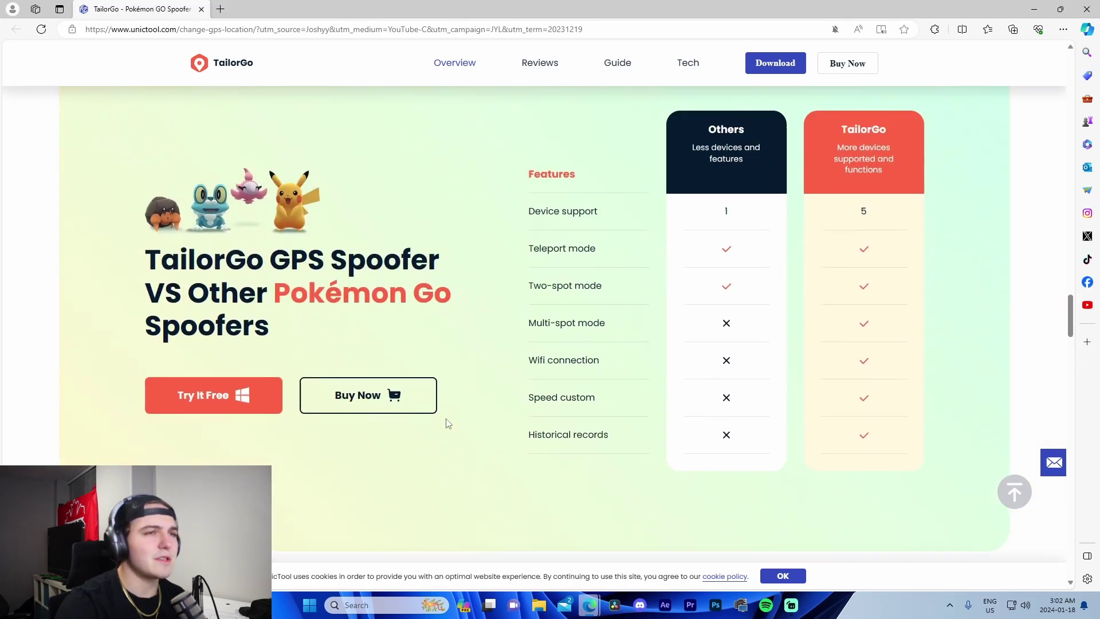
scroll(482, 430, "up", 5)
scroll(507, 434, "up", 5)
scroll(526, 442, "up", 5)
scroll(526, 443, "up", 4)
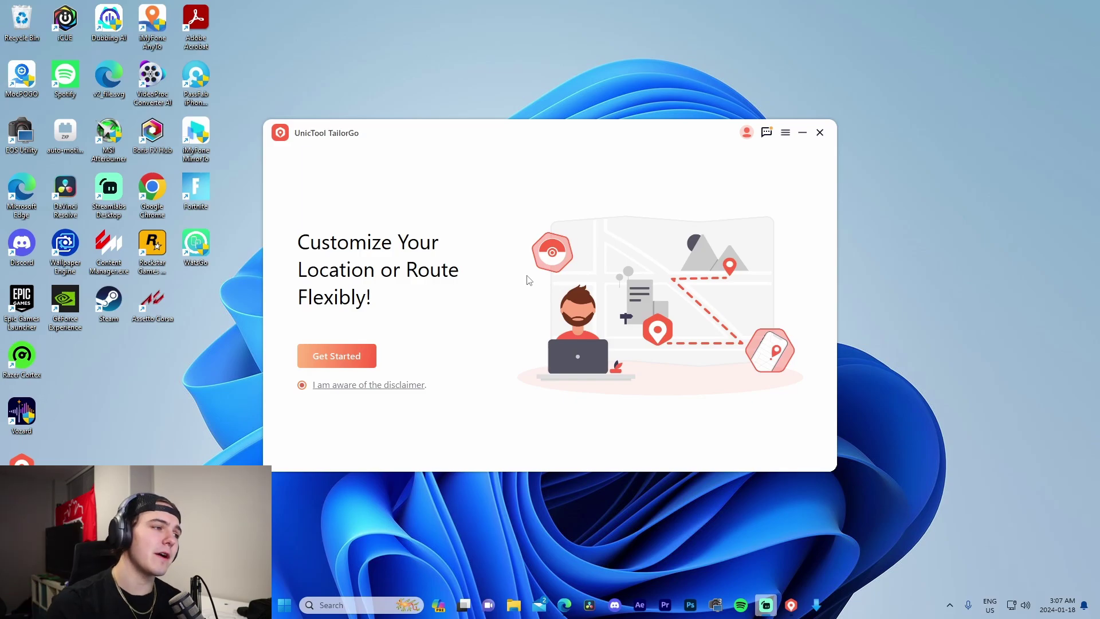
Connect the iPhone to TailorGo over USB from Get Started to show its location map
left_click(359, 356)
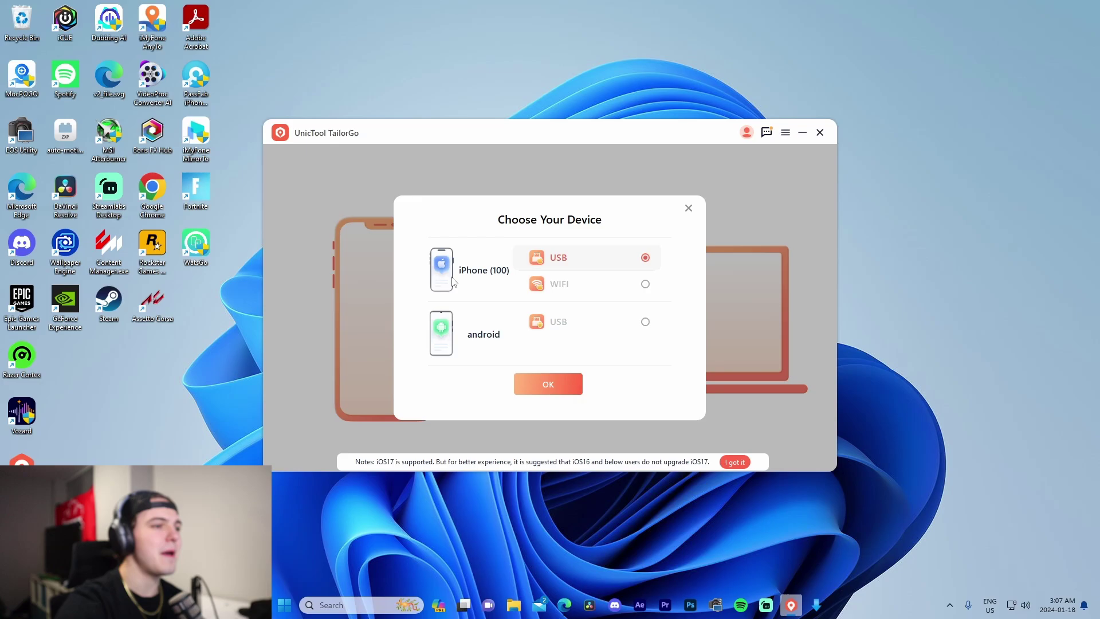
left_click(538, 382)
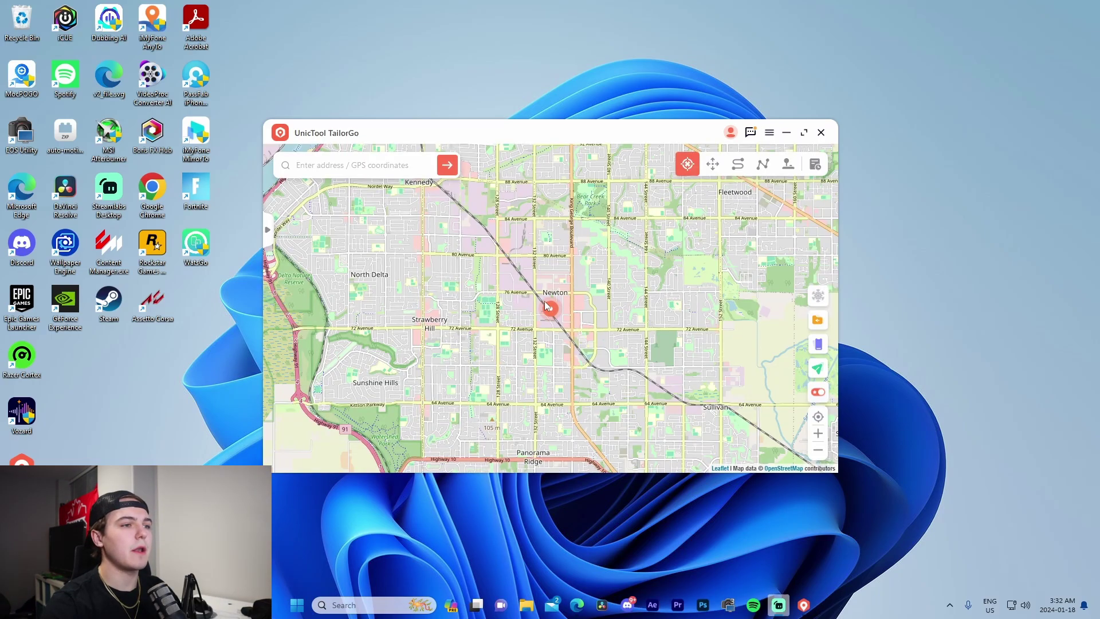
scroll(547, 306, "up", 2)
scroll(550, 312, "up", 2)
scroll(574, 316, "up", 2)
scroll(580, 289, "up", 2)
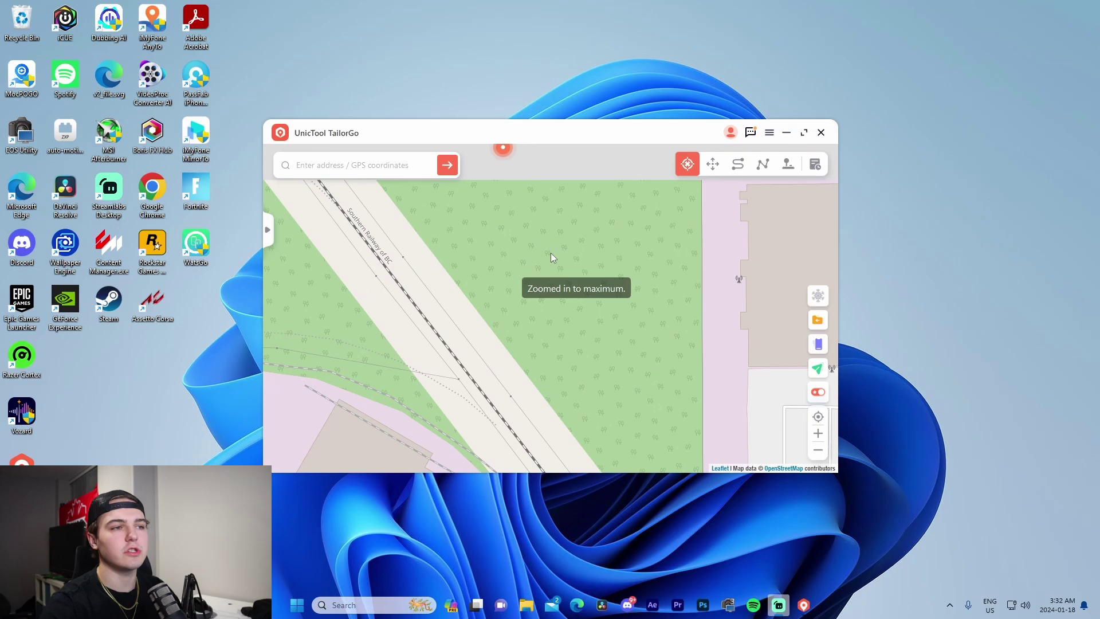
scroll(551, 256, "down", 2)
scroll(551, 259, "down", 2)
scroll(587, 257, "down", 2)
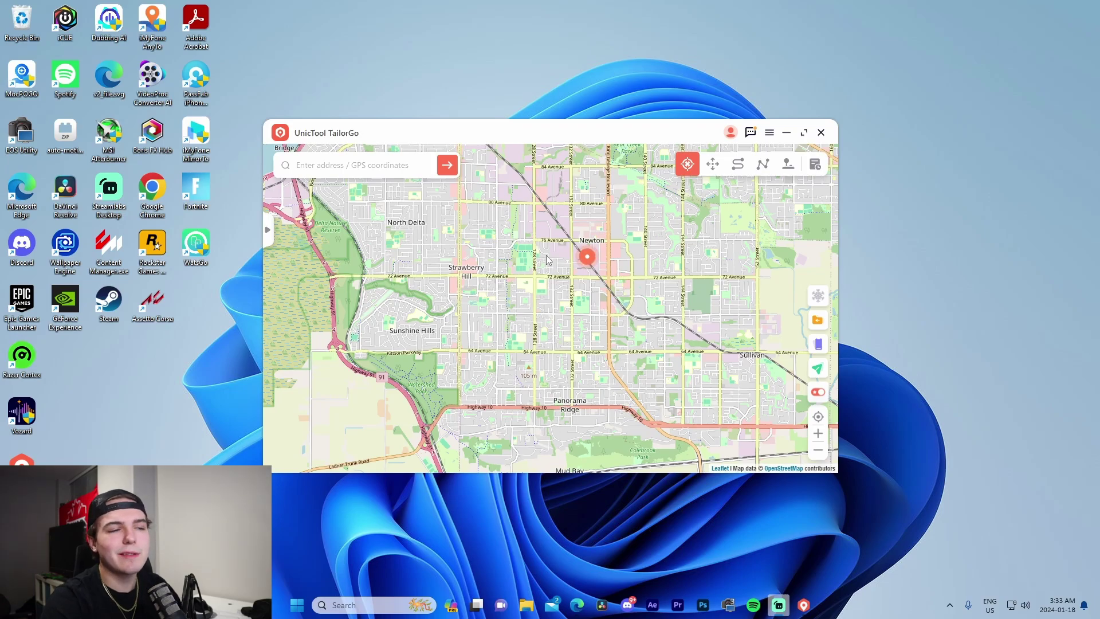
scroll(607, 269, "down", 2)
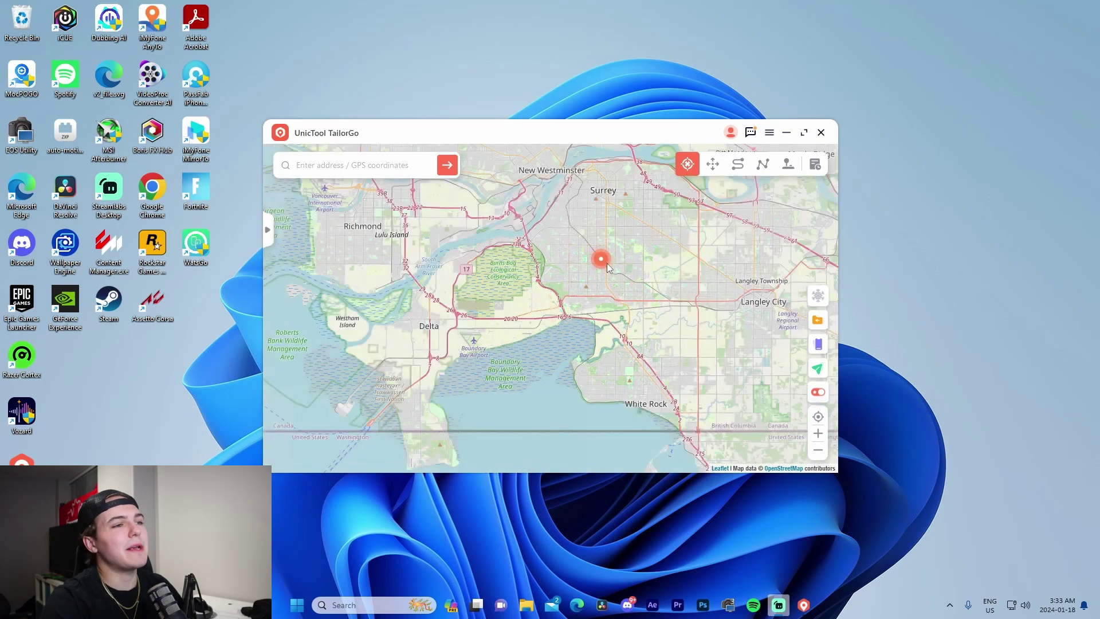
Teleport the iPhone to a map point just west of Vancouver, accepting the warning
left_click_drag(629, 266, 557, 317)
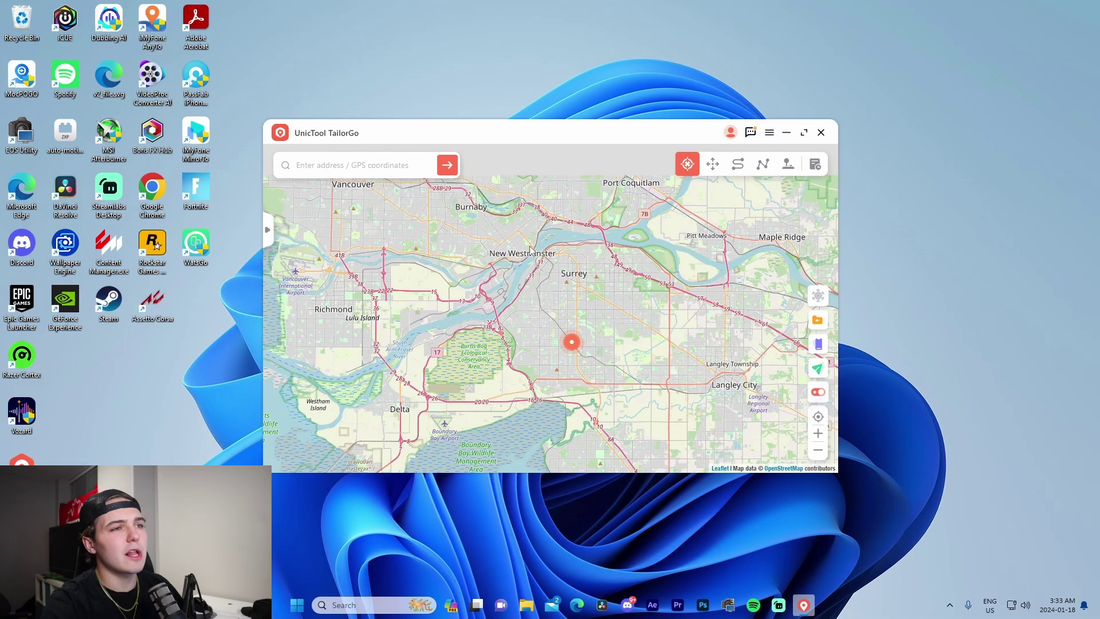
left_click_drag(411, 185, 527, 267)
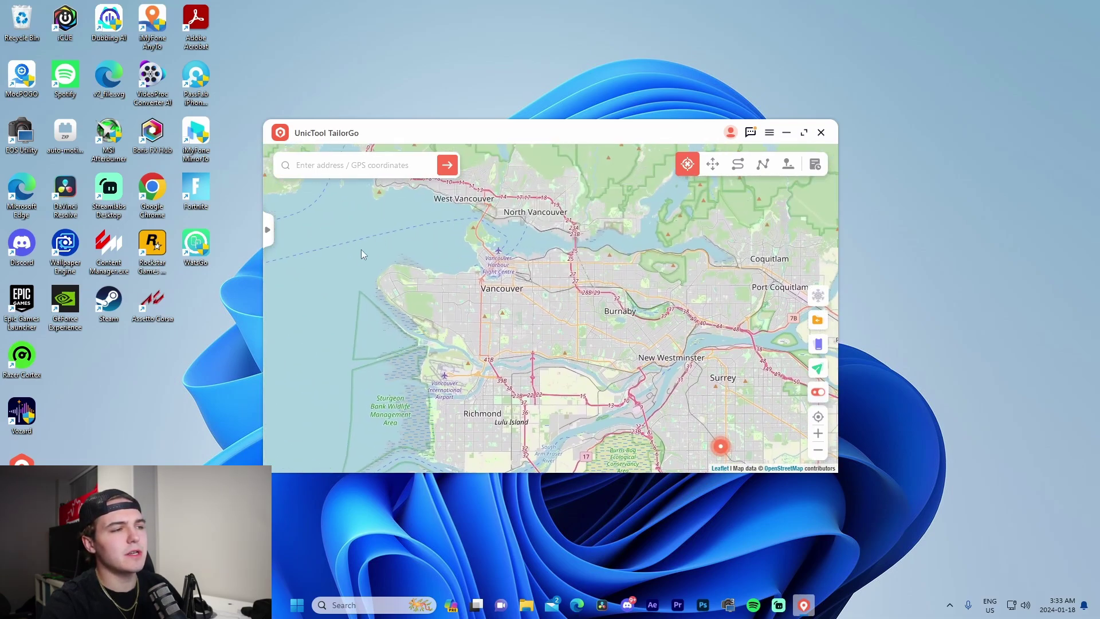
left_click(365, 255)
left_click(329, 391)
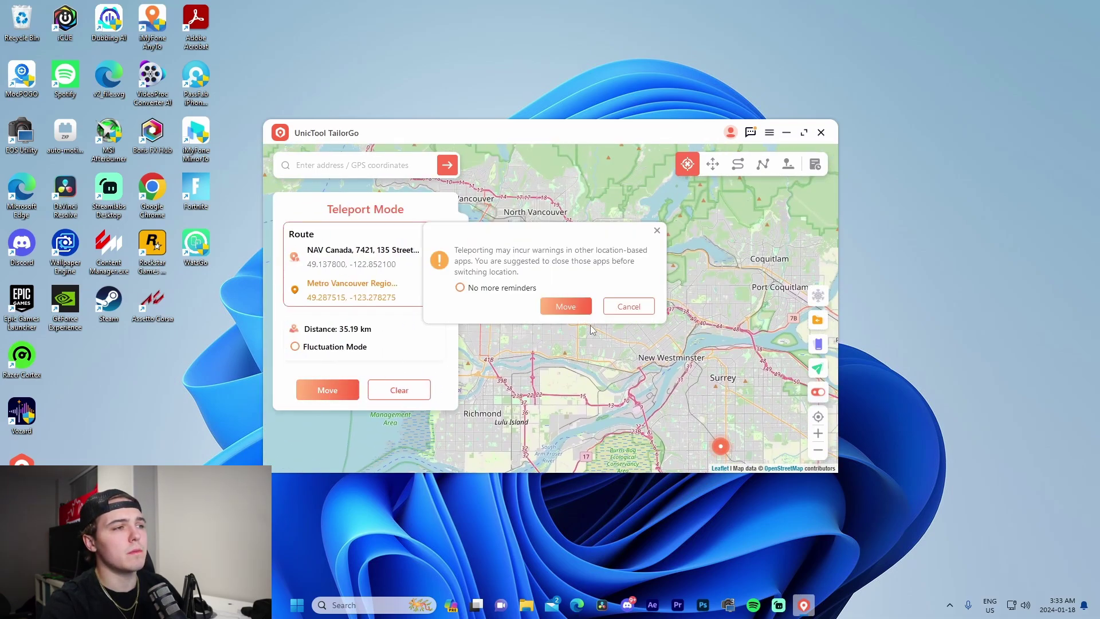
left_click(566, 307)
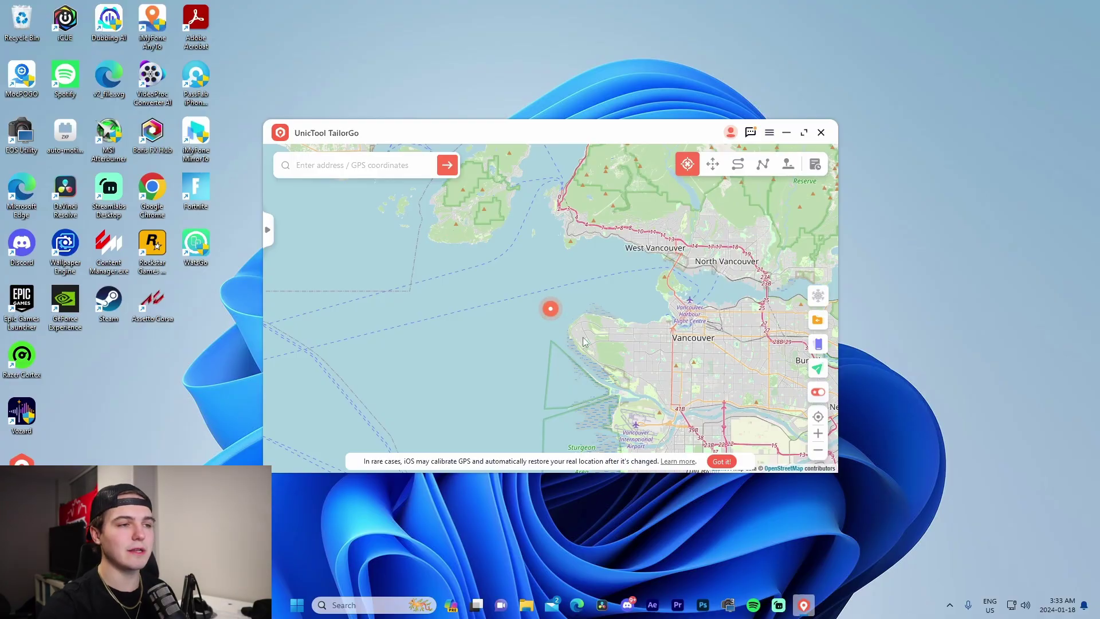
scroll(572, 349, "down", 2)
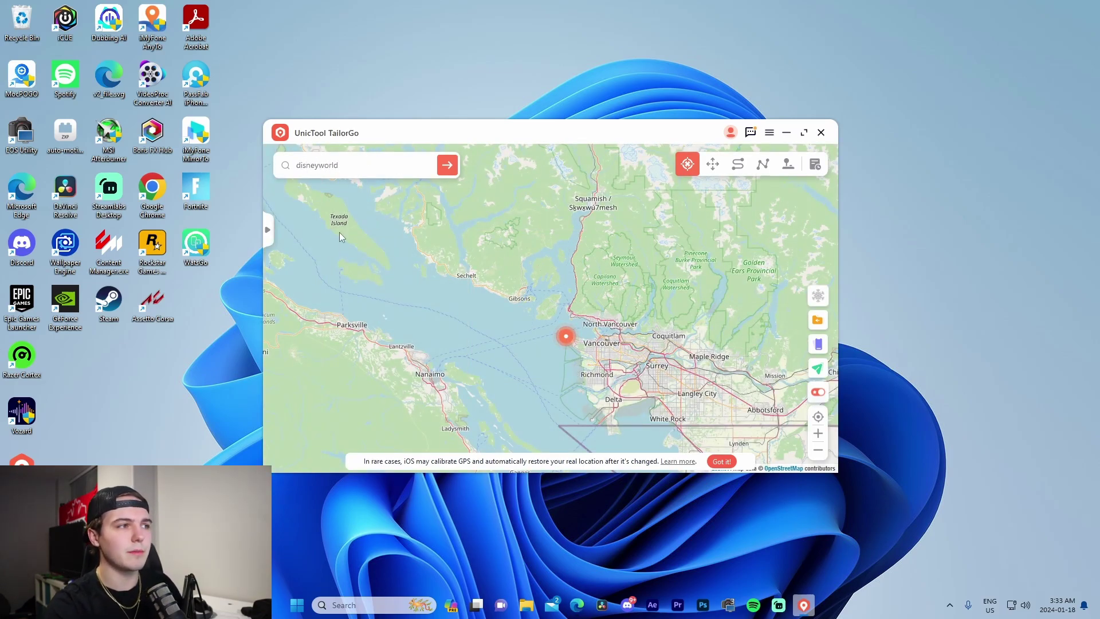
Search for Walt Disney Concert Hall and teleport the iPhone there in Los Angeles
left_click(448, 164)
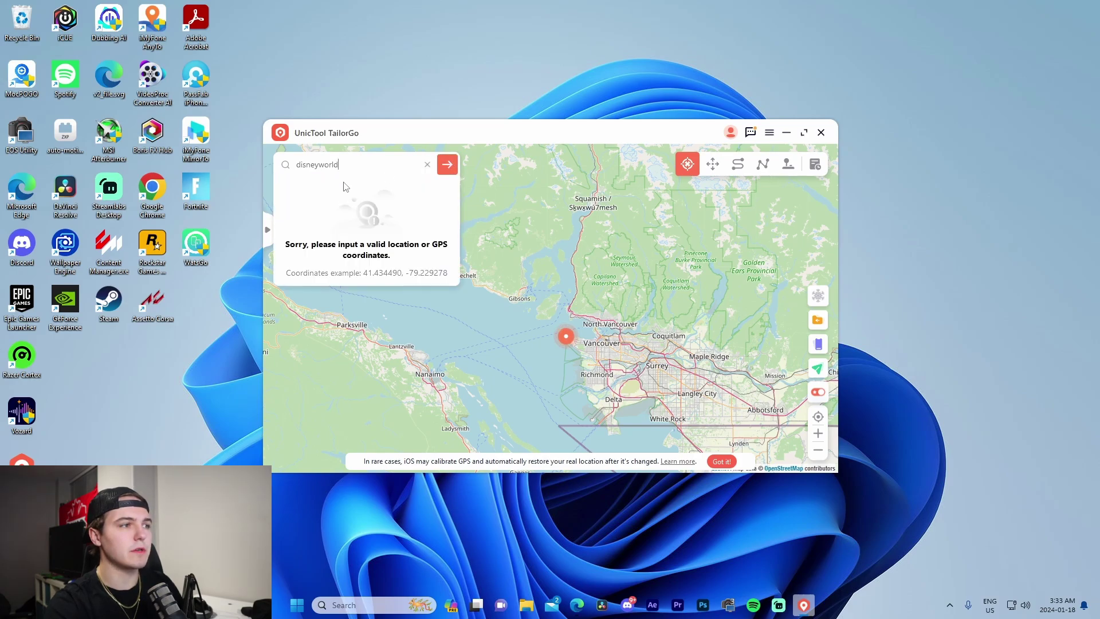
key("Left")
key("Left")
key("Left")
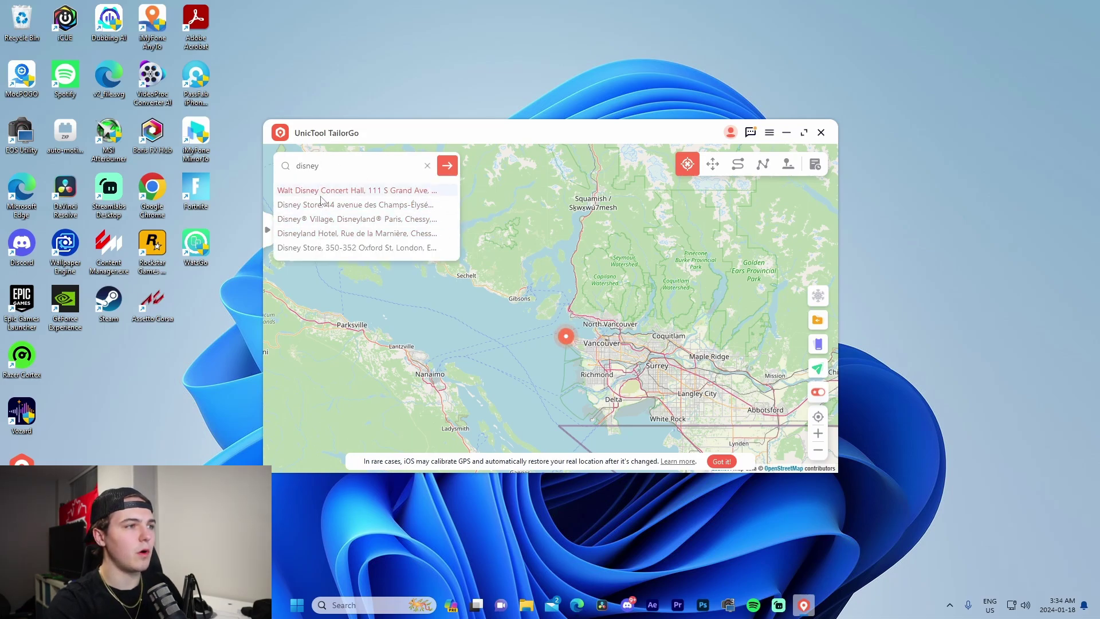
left_click(323, 194)
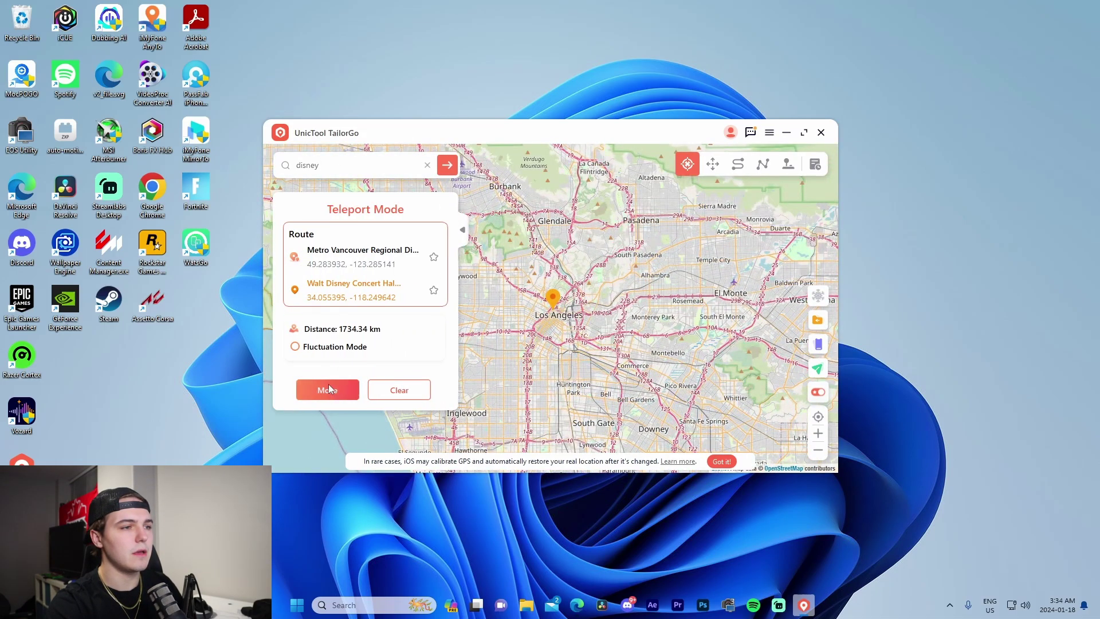
left_click(329, 389)
left_click(564, 310)
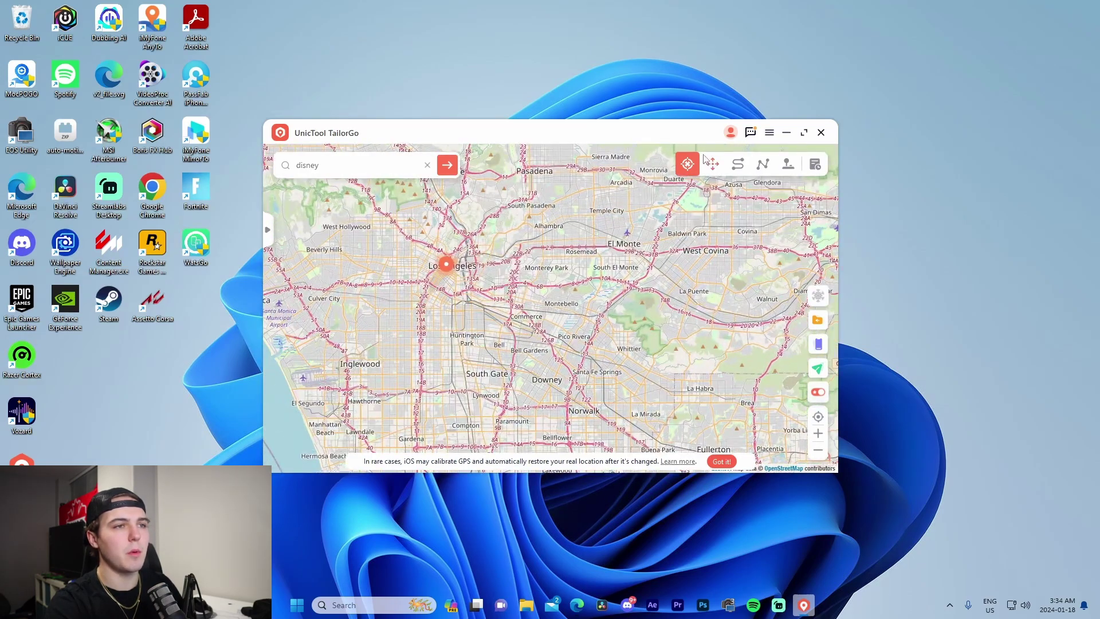
Jump through the teleport route to its final point, then switch to Two-spot Mode
left_click(483, 285)
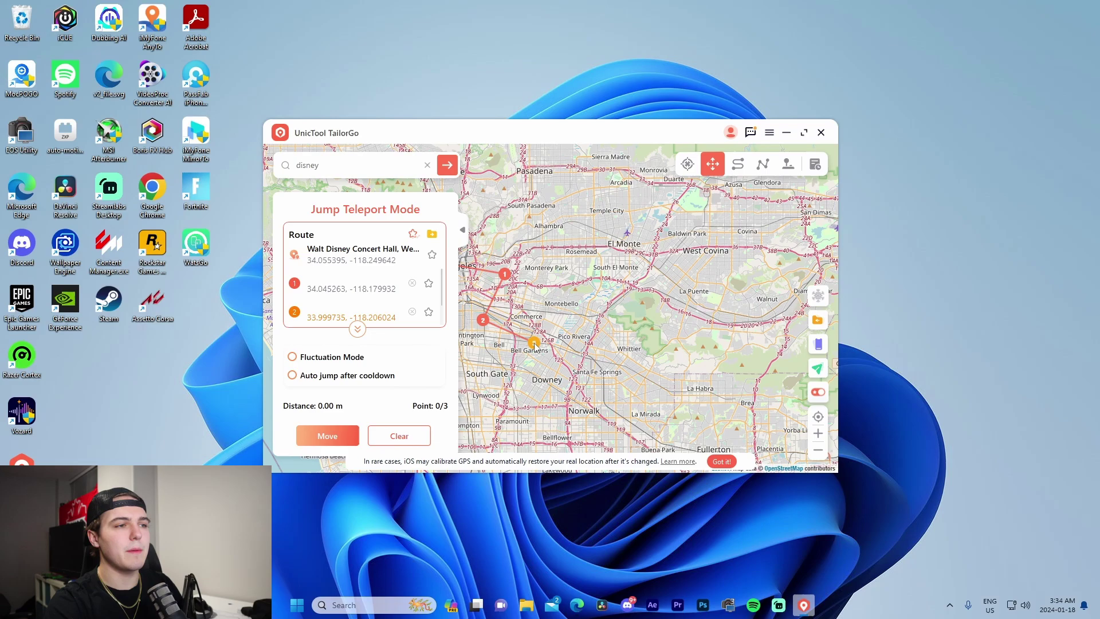
left_click(328, 436)
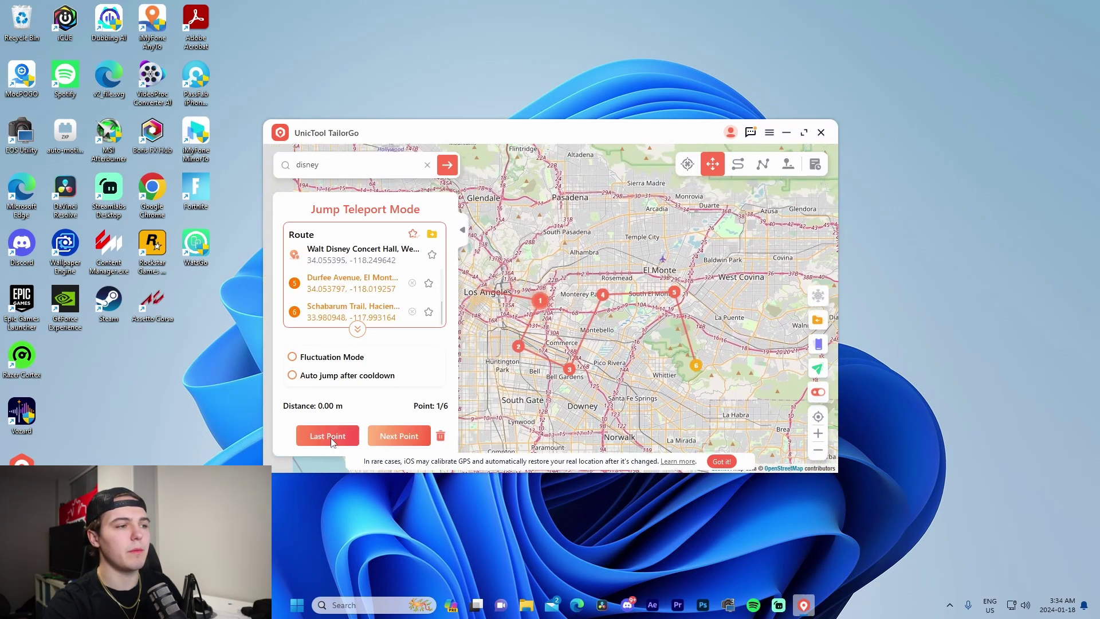
left_click(392, 438)
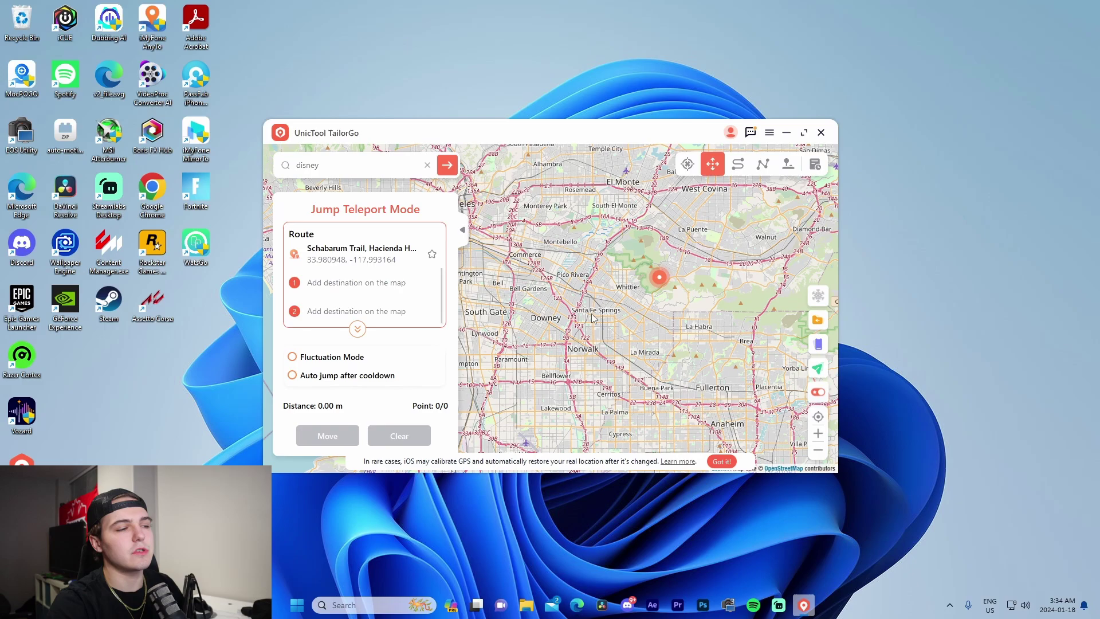
left_click(738, 163)
Set a destination near Monterey Park, start the two-spot route, then pause it
left_click(531, 209)
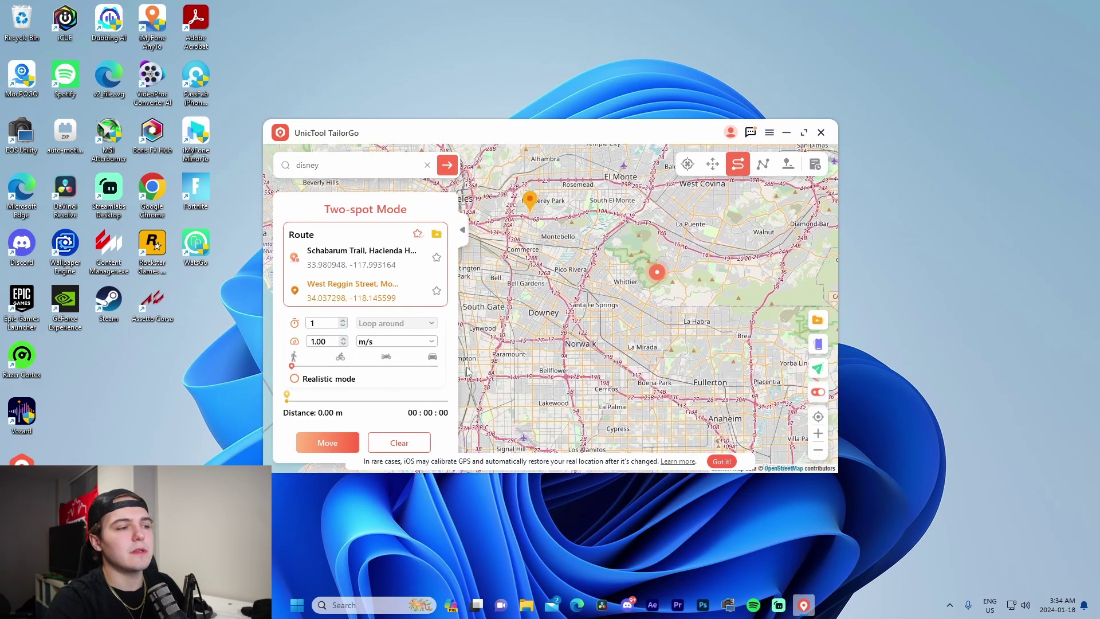
left_click(327, 442)
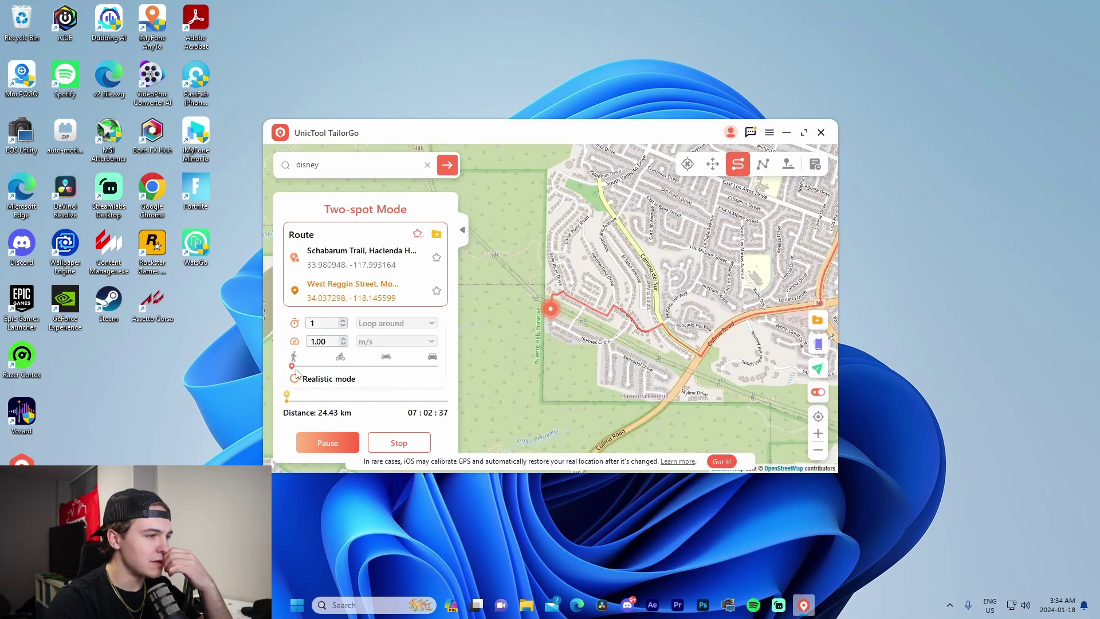
left_click(294, 368)
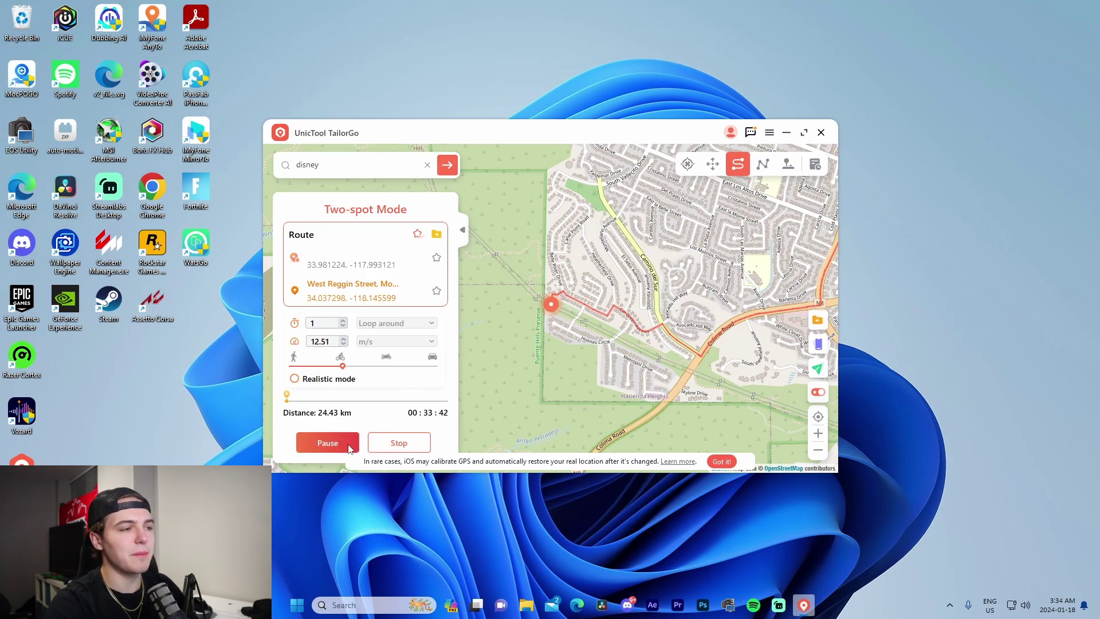
scroll(696, 410, "down", 5)
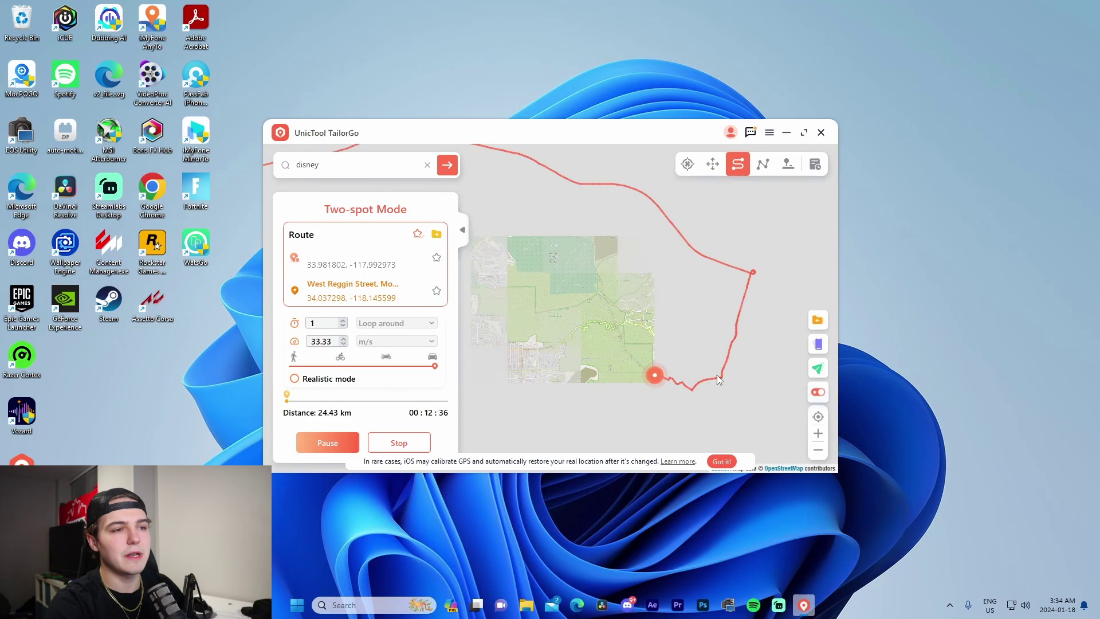
scroll(679, 402, "up", 3)
scroll(657, 394, "up", 3)
scroll(631, 383, "up", 3)
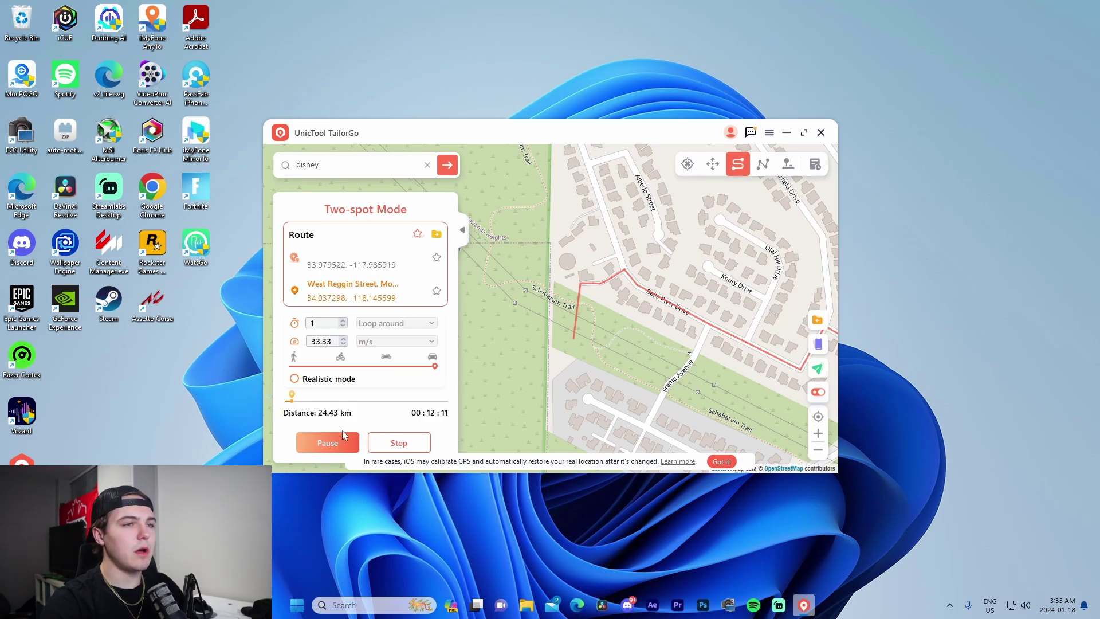
Switch to Multi-spot Mode, add three route points, and start moving along them
left_click(327, 442)
left_click(762, 163)
left_click(584, 269)
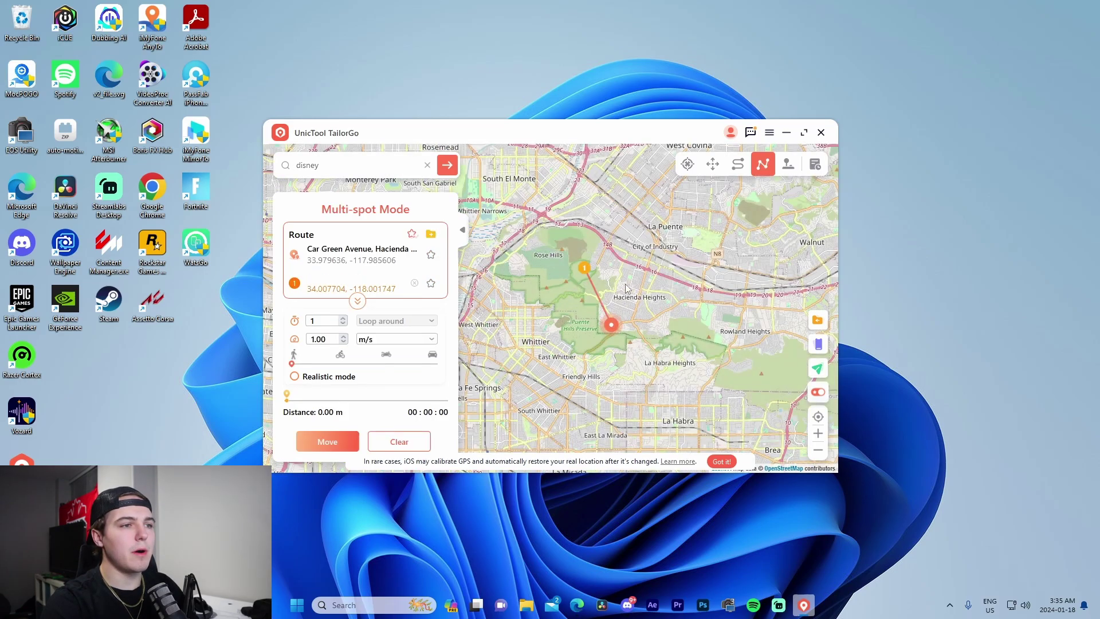
left_click(632, 282)
left_click(665, 236)
left_click(327, 441)
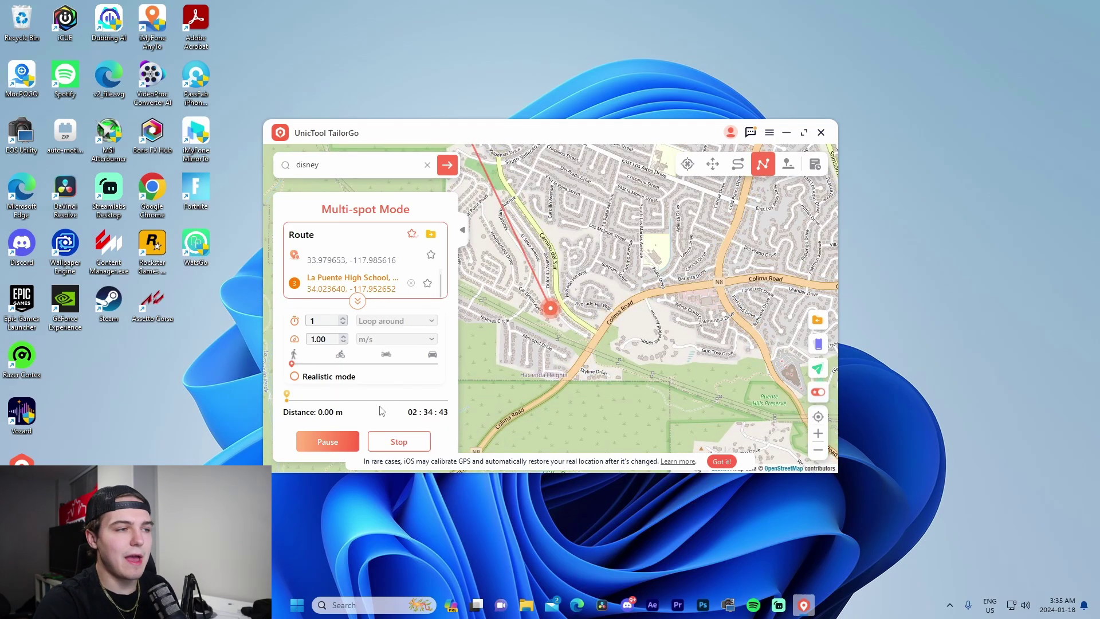
Stop the multi-spot movement, confirming the notices, and switch to Joystick Mode
left_click(791, 164)
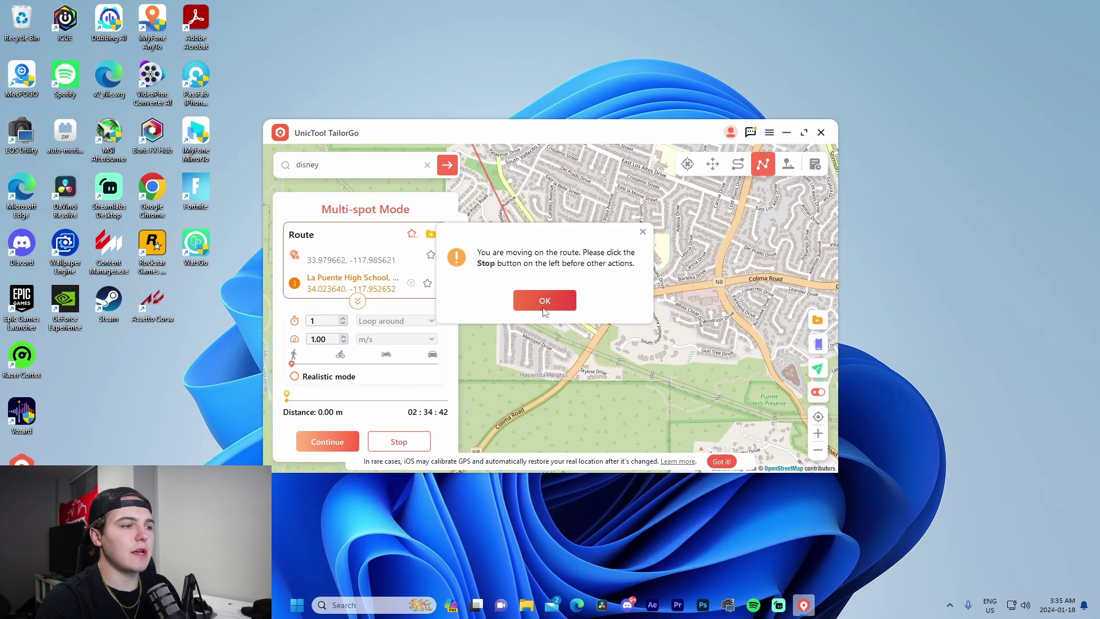
left_click(574, 303)
left_click(417, 441)
left_click(507, 311)
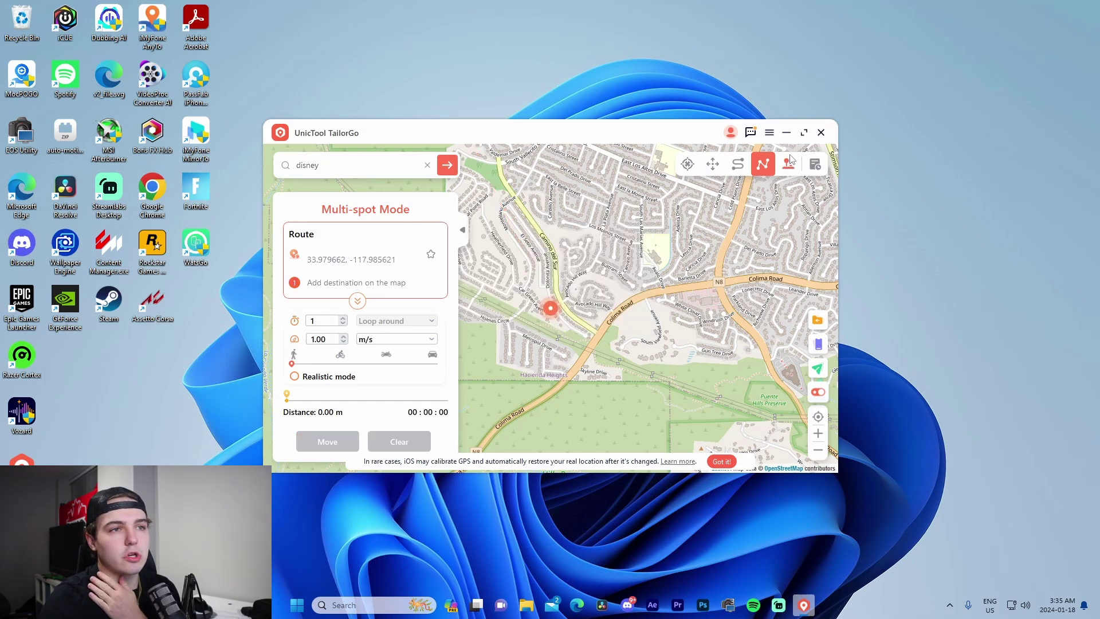
Move by joystick at 32.53 m/s, steering north-east then south-east, and stop
left_click_drag(295, 265, 430, 264)
left_click(363, 302)
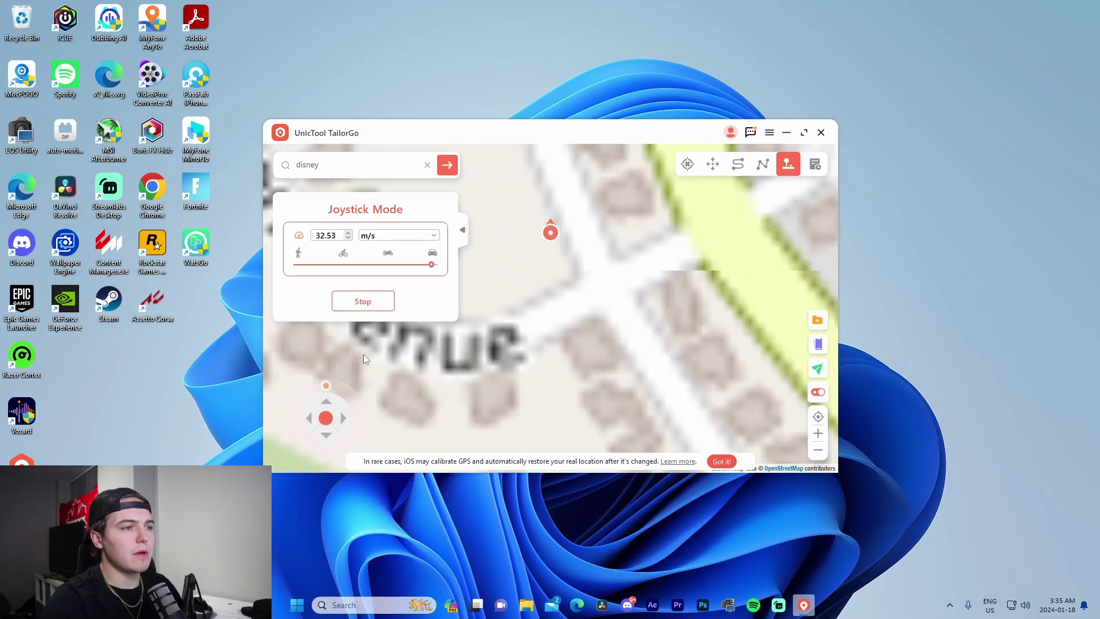
scroll(344, 419, "down", 3)
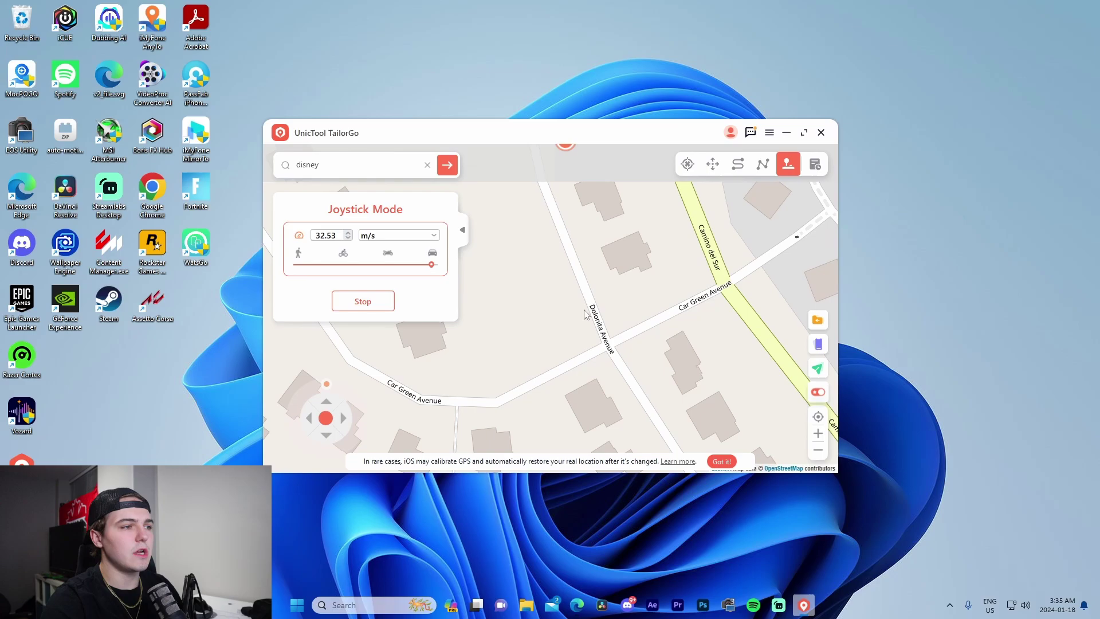
left_click(340, 418)
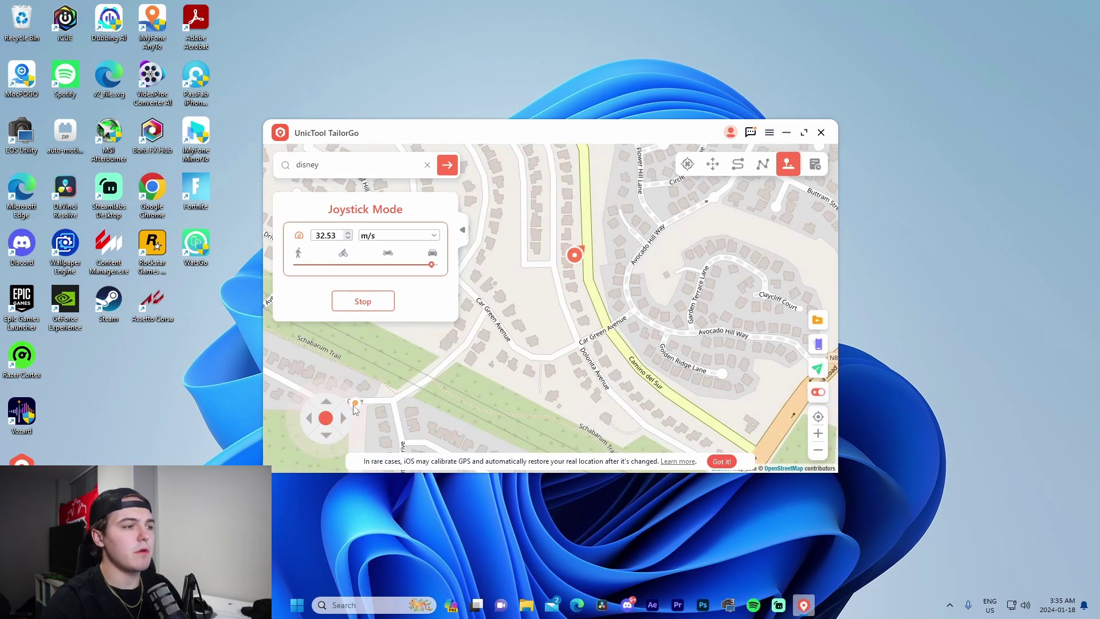
left_click(329, 437)
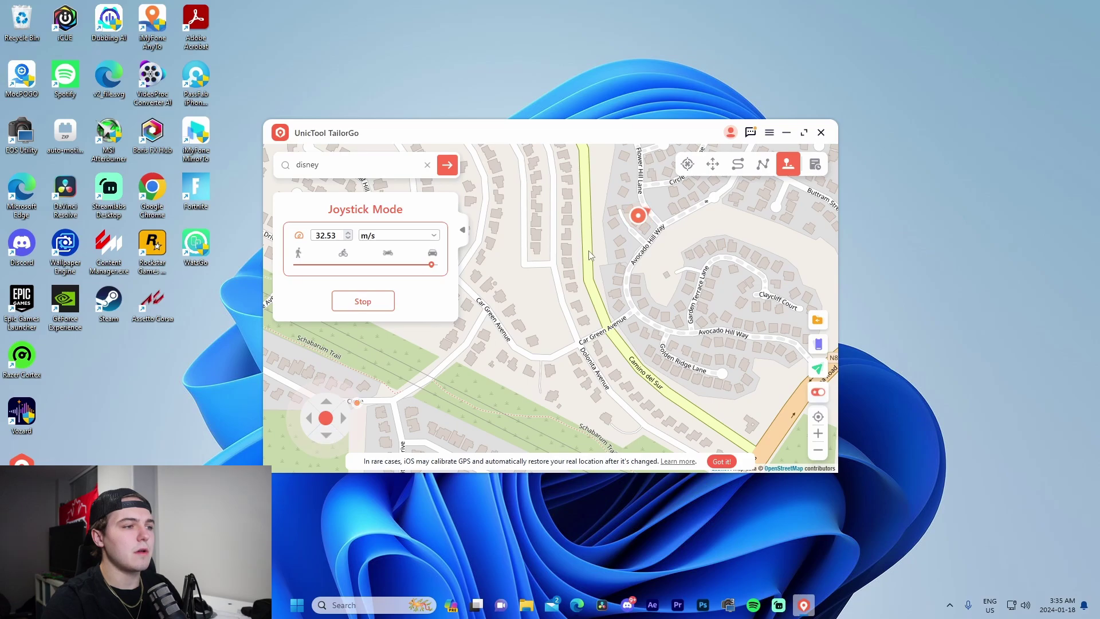
left_click(346, 444)
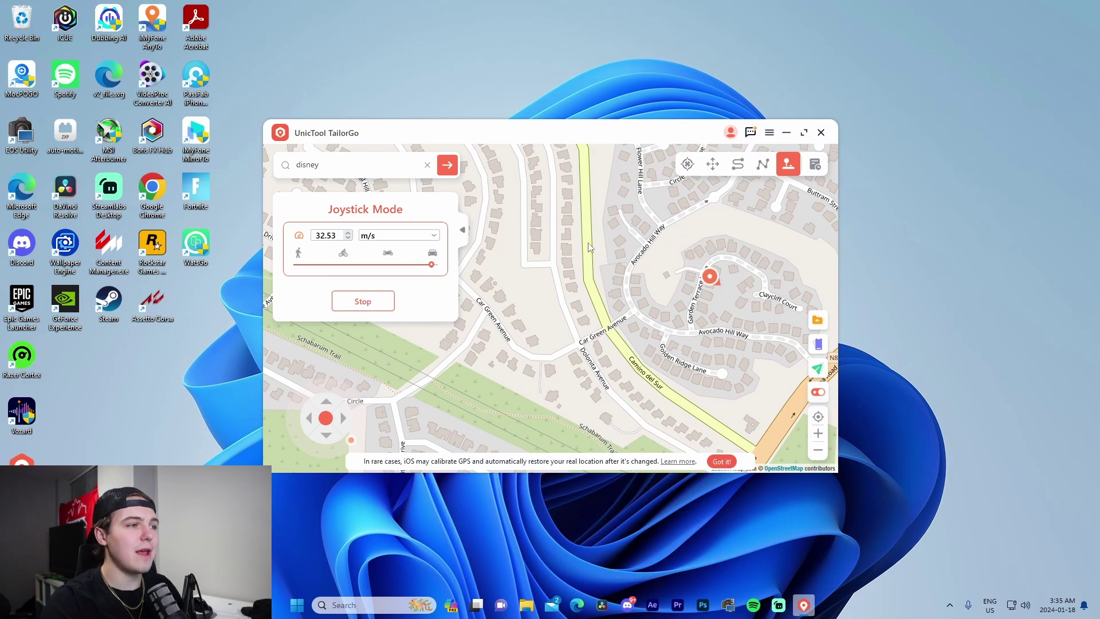
left_click(688, 264)
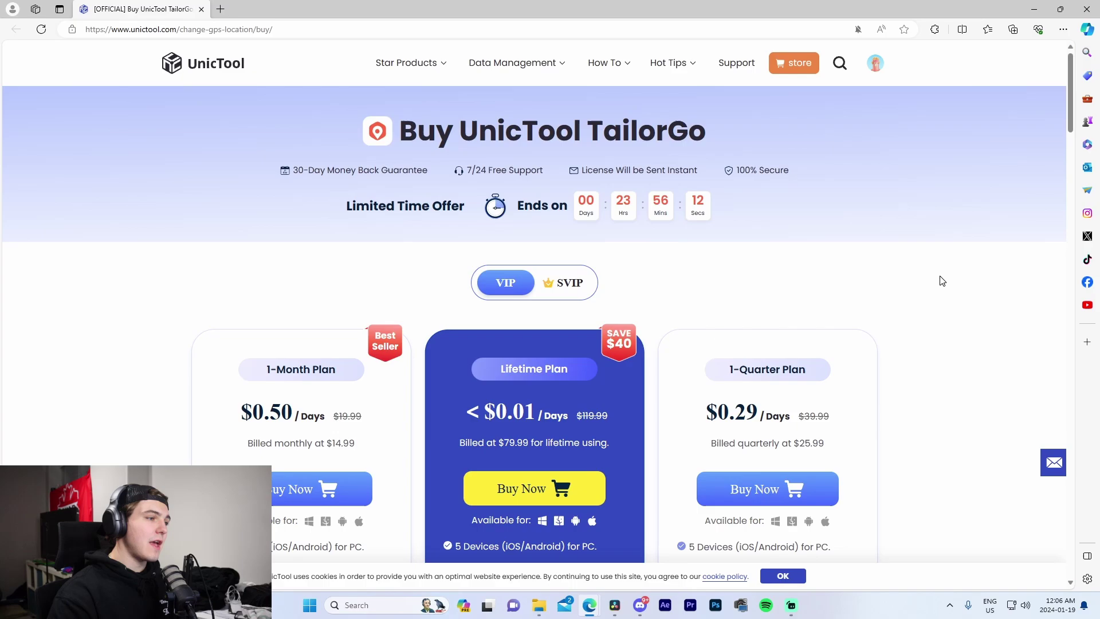
scroll(731, 263, "down", 2)
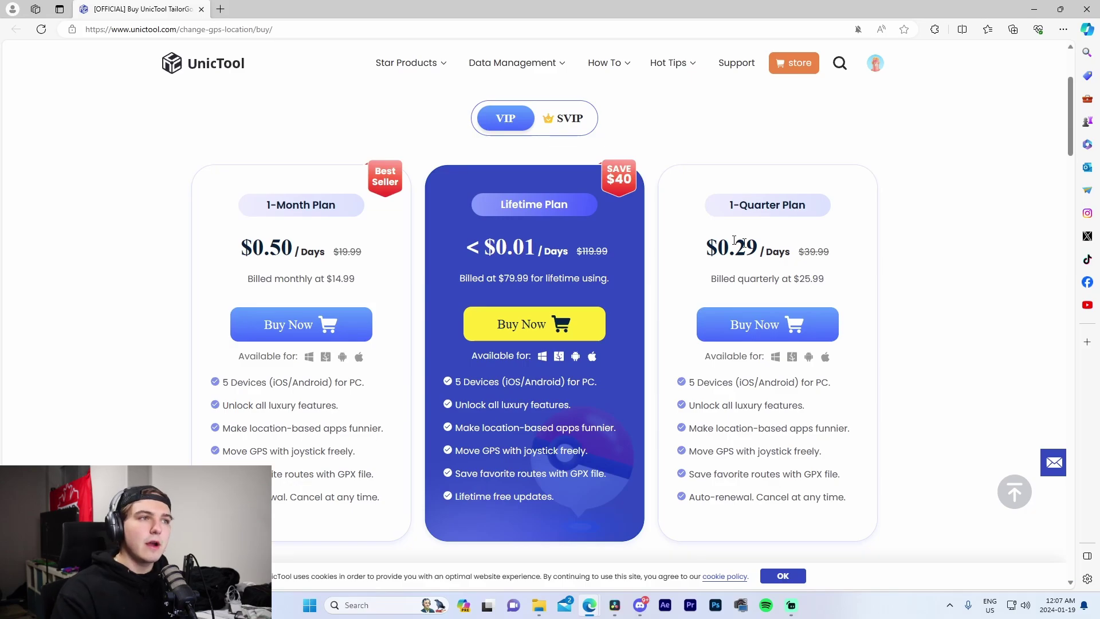
Switch pricing to SVIP to show the $79.99 1-Year and $119.99 Lifetime plans
left_click(558, 125)
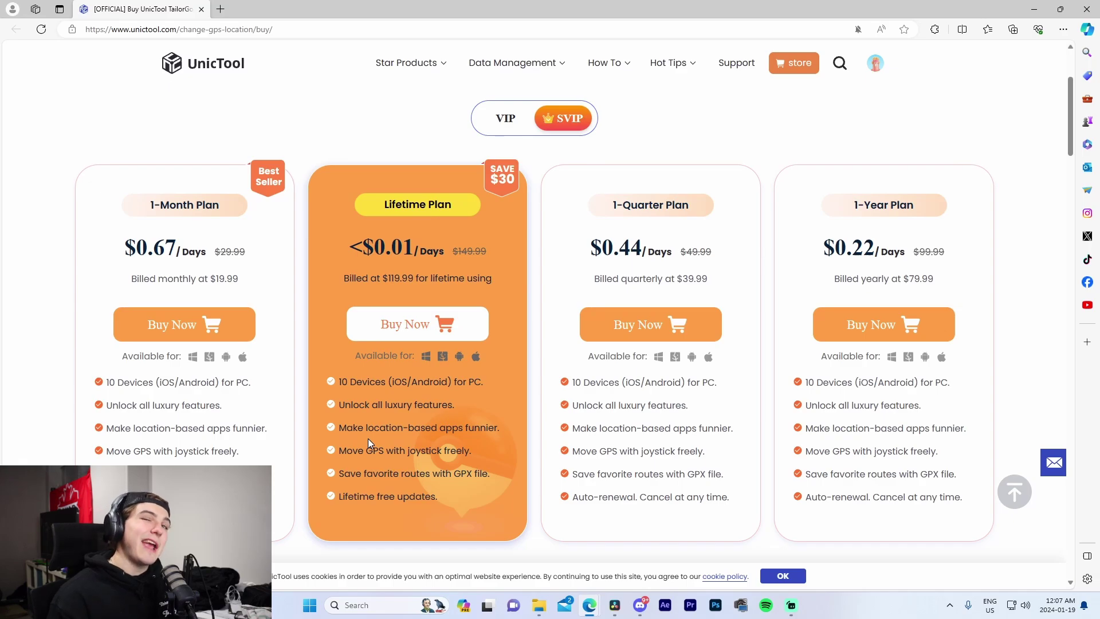
scroll(369, 439, "down", 10)
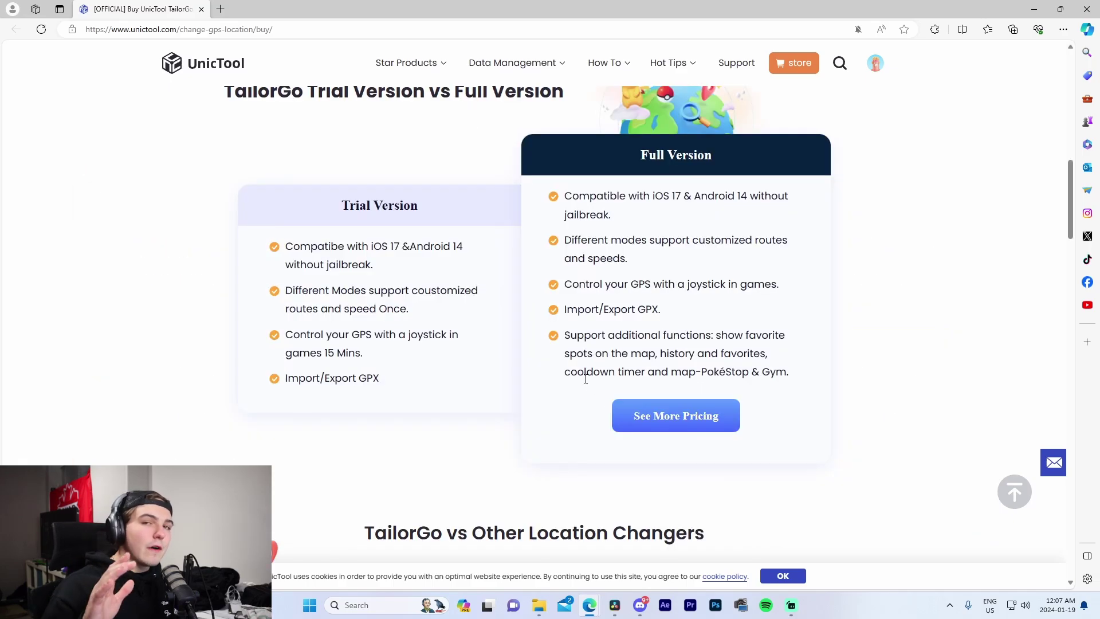
scroll(362, 305, "up", 1)
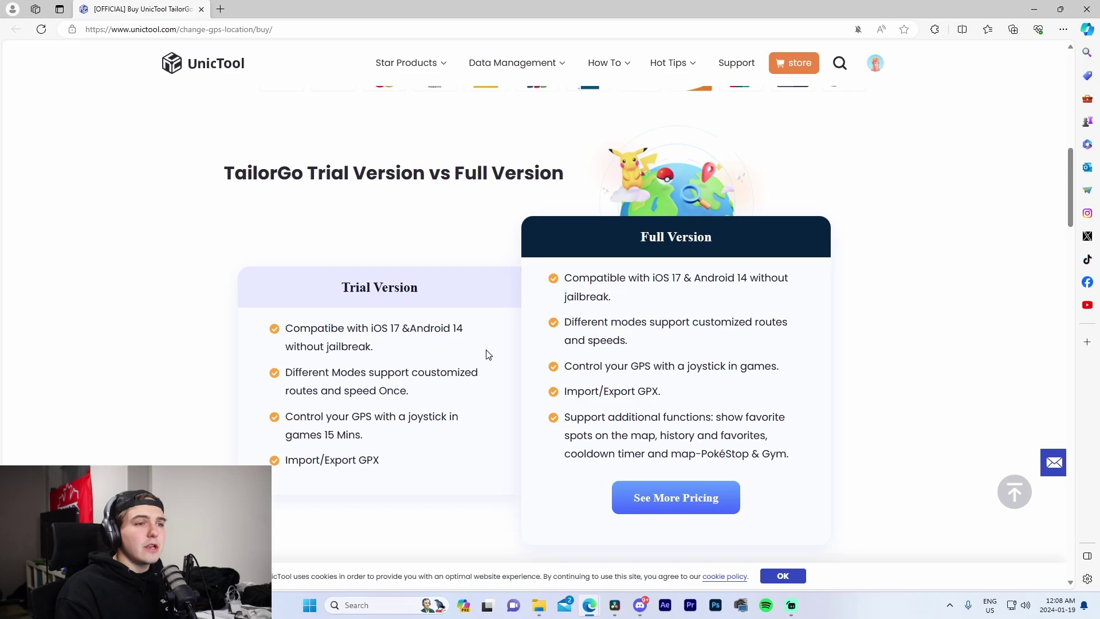
scroll(485, 354, "up", 4)
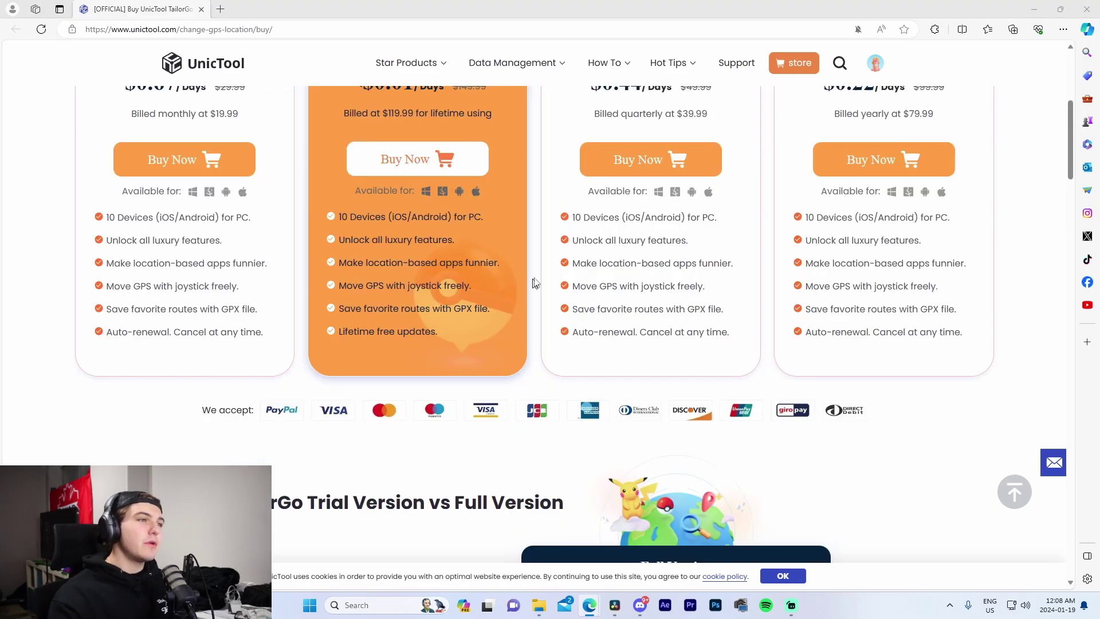
scroll(532, 283, "up", 2)
Buy the 1-Year SVIP plan with coupon YTCMAX15, saving 12.00 USD for 70.98 USD
left_click(887, 328)
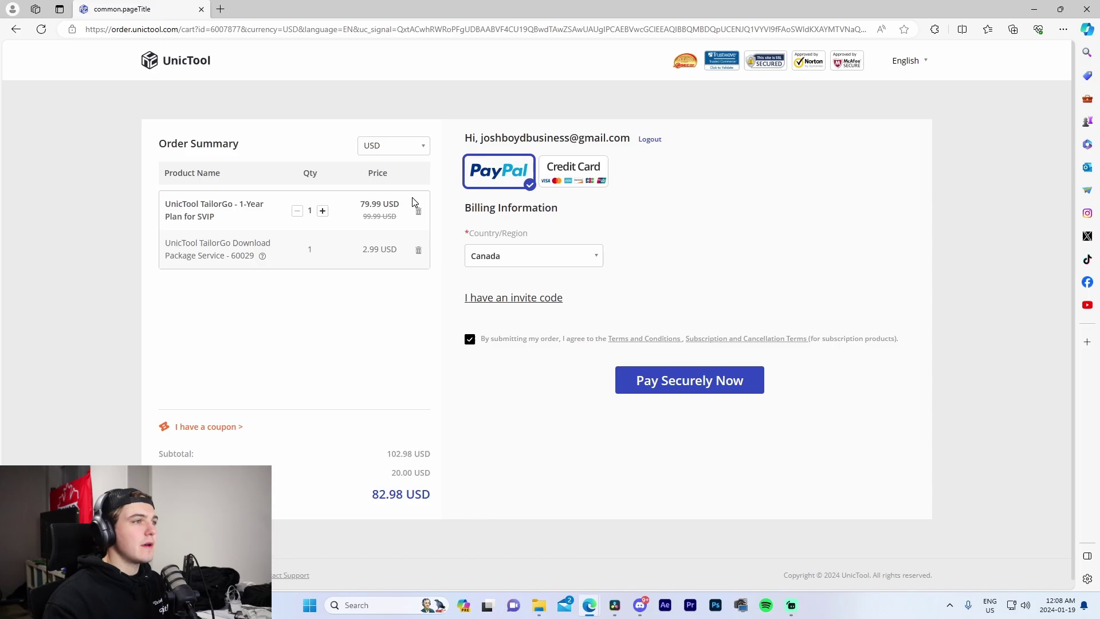
left_click(216, 429)
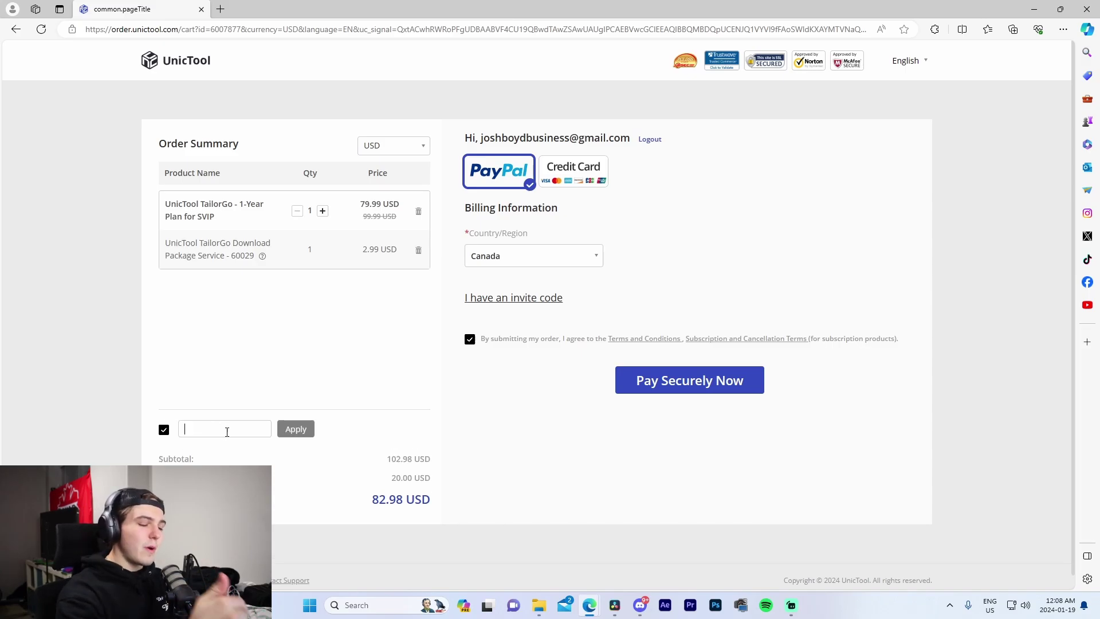
type("YTCMAX15")
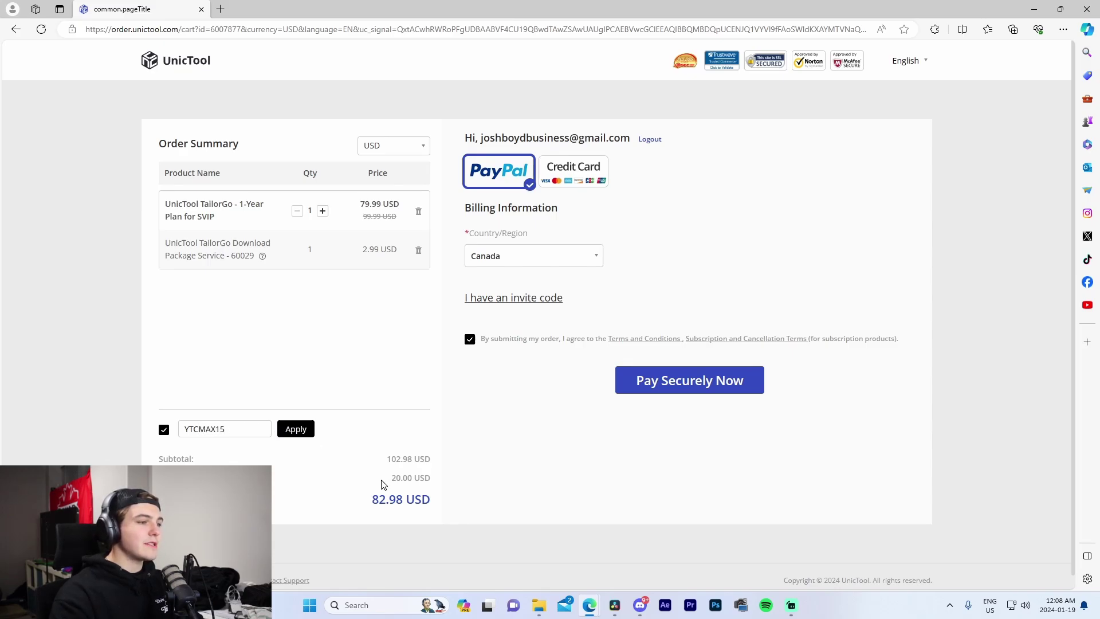
key("Return")
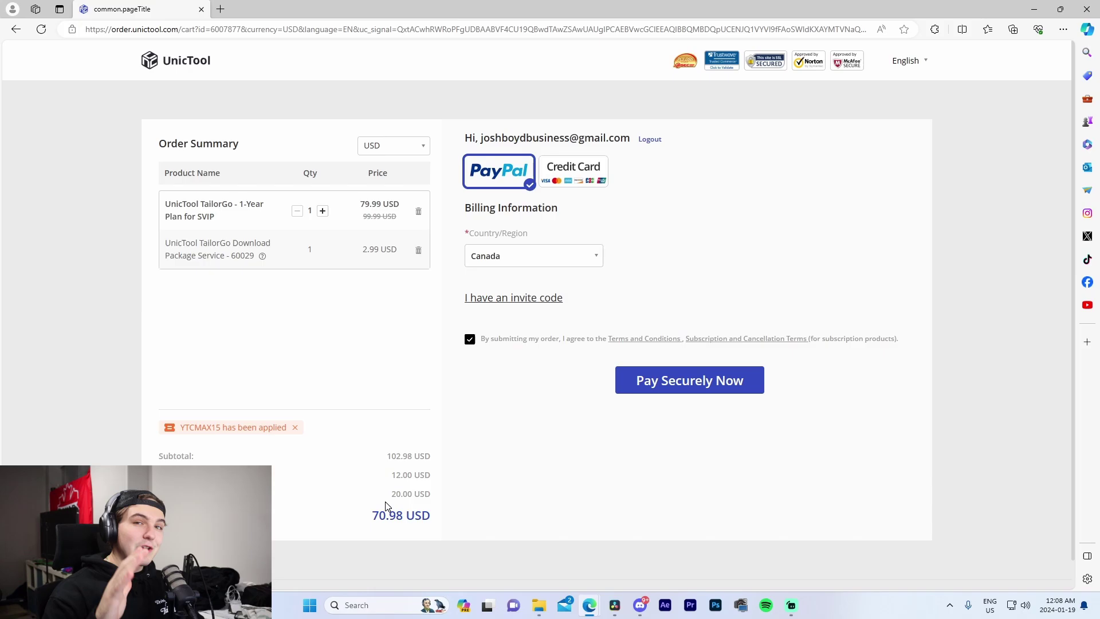